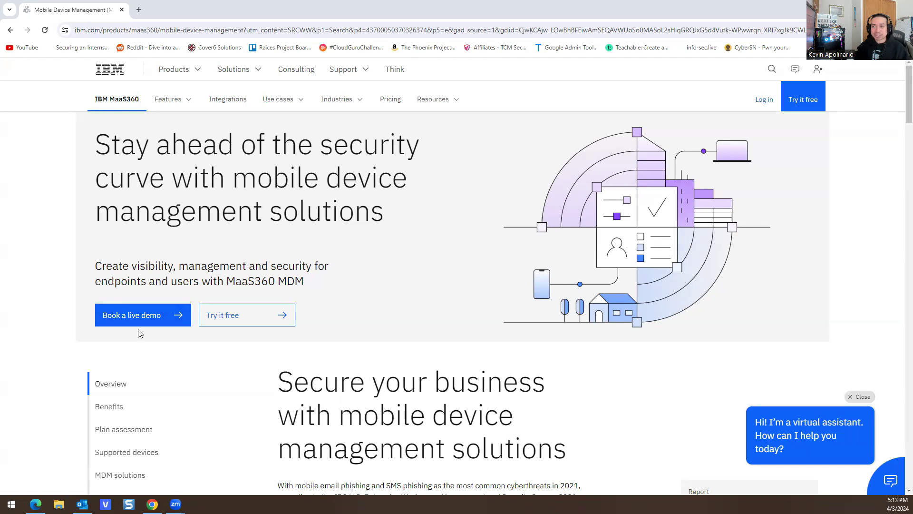
- Start the MaaS360 free trial login in a new tab, then bring Outlook forward
{"action": "left_click", "coordinate": [244, 323]}
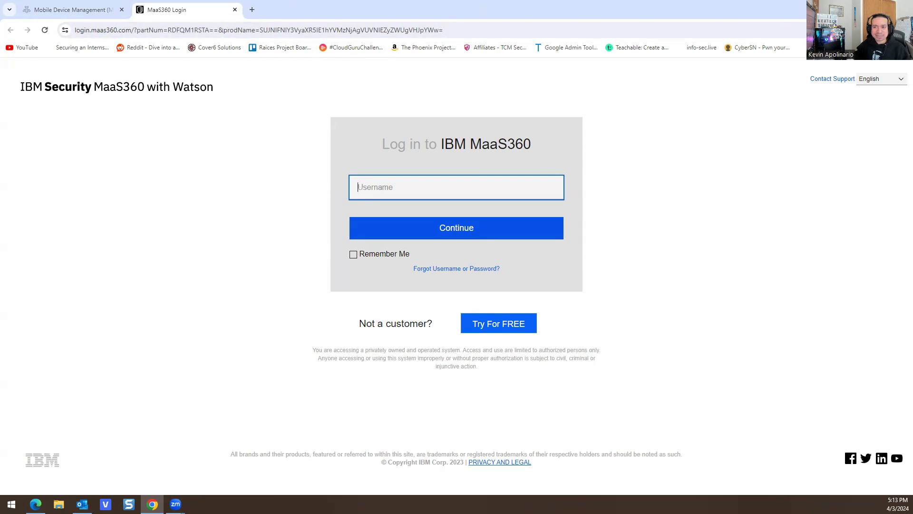
{"action": "key", "text": "alt+Tab"}
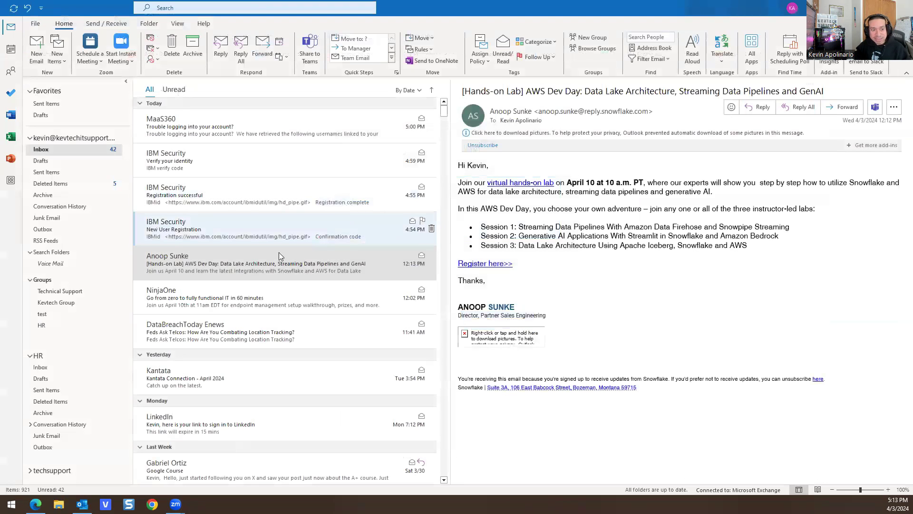
- Read the IBM New User Registration email with its IBMid code, then the Registration successful email
{"action": "left_click", "coordinate": [190, 230]}
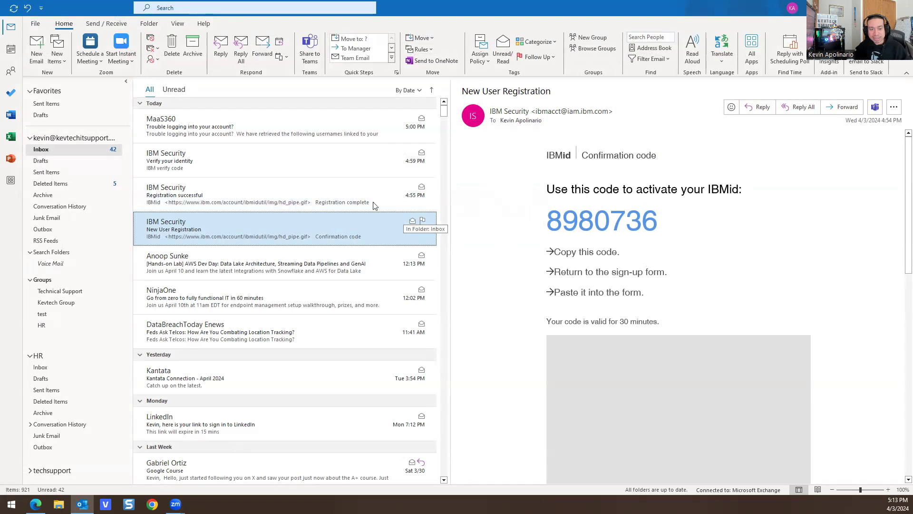
{"action": "left_click", "coordinate": [281, 196]}
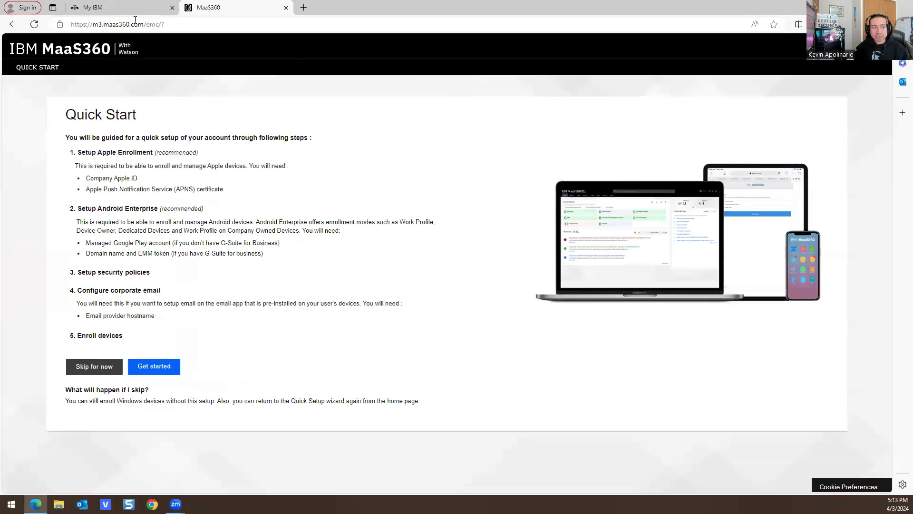
- Review the My IBM MaaS360 Trial subscription overview, showing 30 days remaining
{"action": "left_click", "coordinate": [128, 9]}
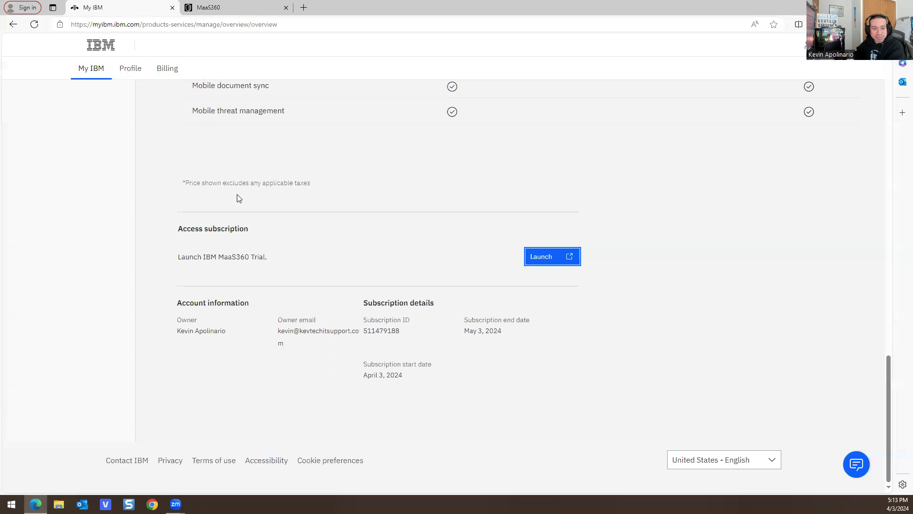
{"action": "scroll", "coordinate": [181, 157], "scroll_direction": "up", "scroll_amount": 15}
{"action": "scroll", "coordinate": [185, 173], "scroll_direction": "down", "scroll_amount": 15}
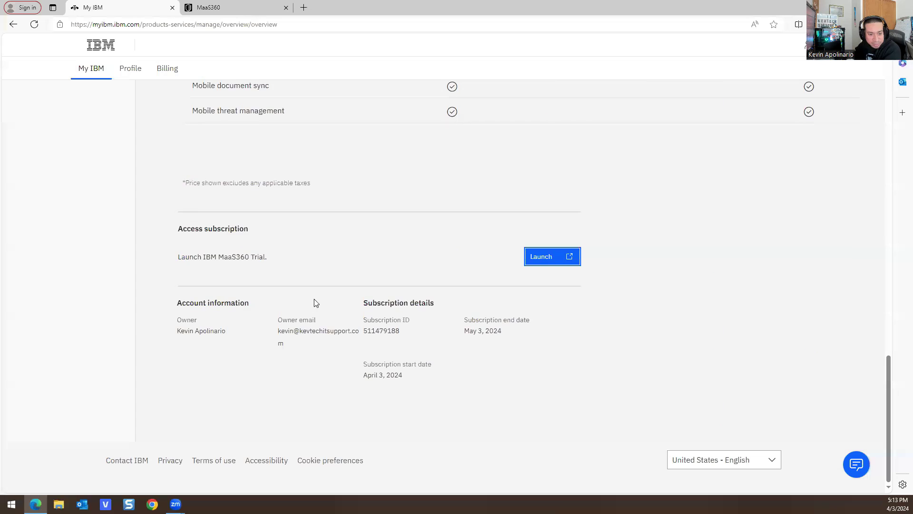
{"action": "scroll", "coordinate": [232, 350], "scroll_direction": "up", "scroll_amount": 20}
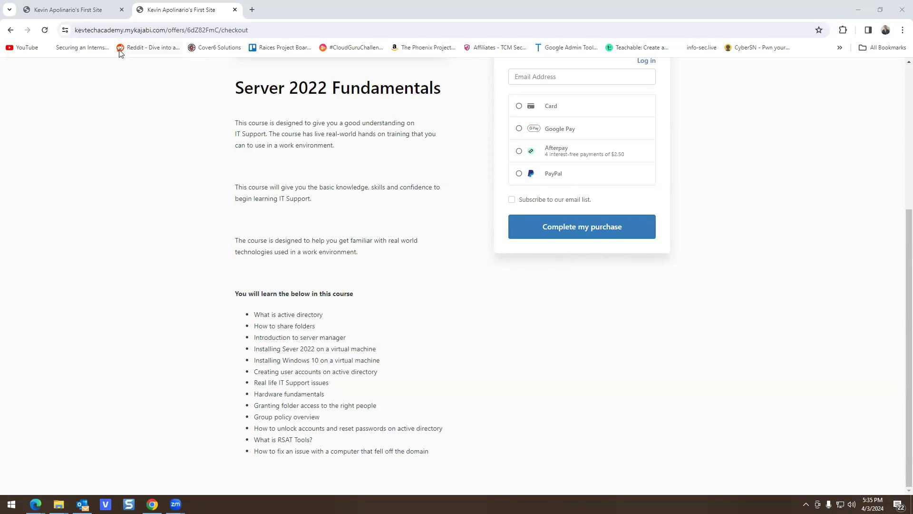
- Look over the Server 2022 Fundamentals checkout page and its course topics list
{"action": "scroll", "coordinate": [197, 195], "scroll_direction": "up", "scroll_amount": 3}
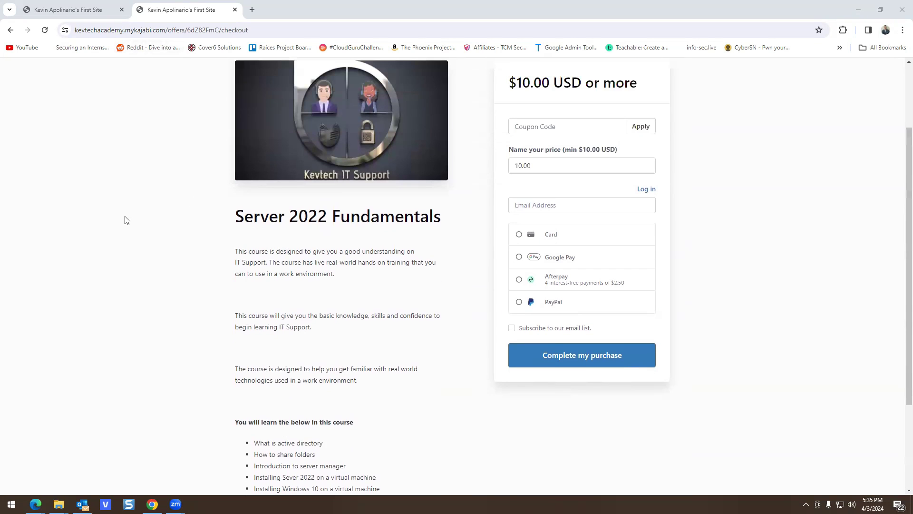
{"action": "scroll", "coordinate": [174, 247], "scroll_direction": "up", "scroll_amount": 2}
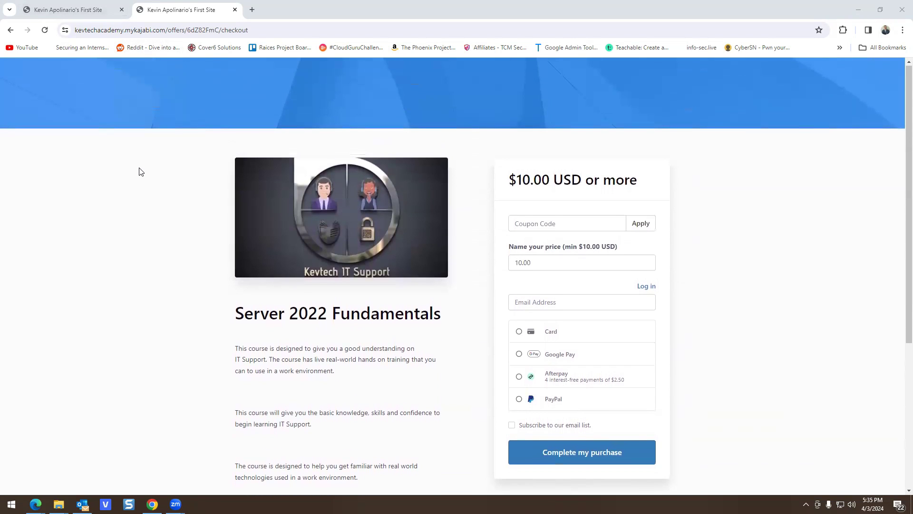
{"action": "scroll", "coordinate": [138, 172], "scroll_direction": "down", "scroll_amount": 5}
{"action": "left_click_drag", "start_coordinate": [217, 298], "coordinate": [438, 430]}
{"action": "left_click", "coordinate": [443, 451]}
- Review the Microsoft Azure Training checkout page, its heading and course topics
{"action": "left_click", "coordinate": [84, 11]}
{"action": "scroll", "coordinate": [242, 202], "scroll_direction": "up", "scroll_amount": 10}
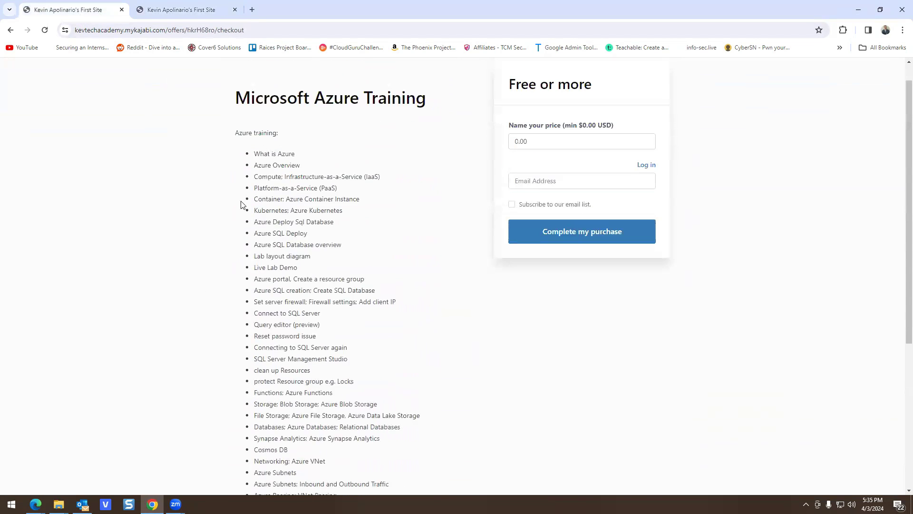
{"action": "left_click_drag", "start_coordinate": [214, 99], "coordinate": [423, 128]}
{"action": "left_click", "coordinate": [316, 173]}
{"action": "left_click_drag", "start_coordinate": [255, 223], "coordinate": [286, 241]}
{"action": "scroll", "coordinate": [286, 240], "scroll_direction": "down", "scroll_amount": 2}
{"action": "left_click", "coordinate": [276, 299]}
{"action": "scroll", "coordinate": [276, 299], "scroll_direction": "down", "scroll_amount": 3}
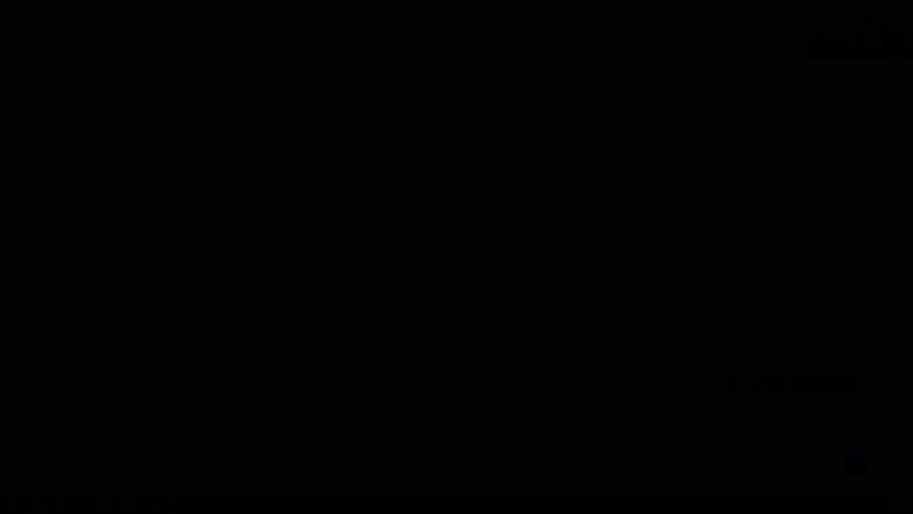
- Open the trial's Manage users page, then bring the Gmail window forward maximized
{"action": "left_click", "coordinate": [37, 223]}
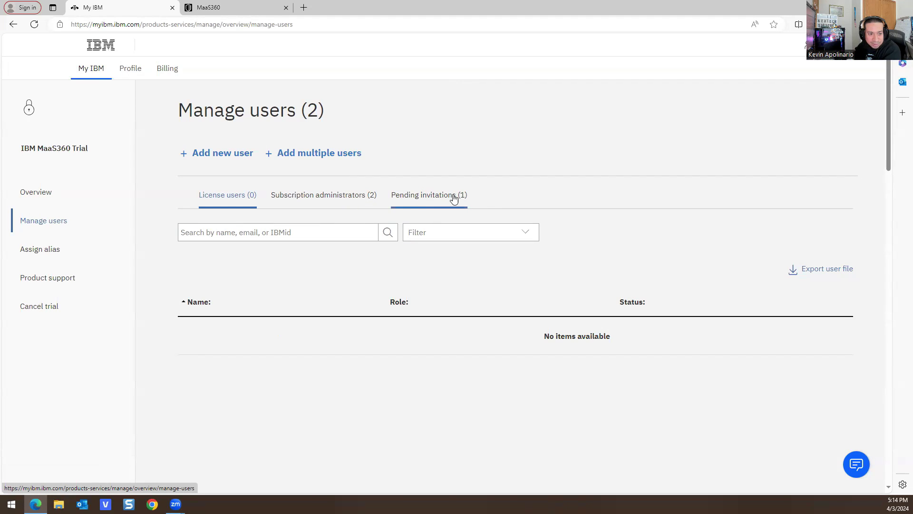
{"action": "key", "text": "super+6"}
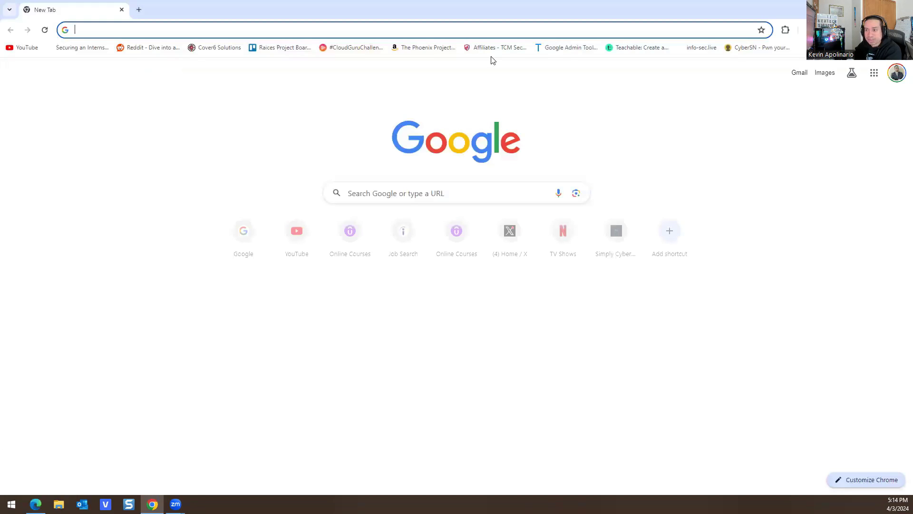
{"action": "key", "text": "alt+Tab"}
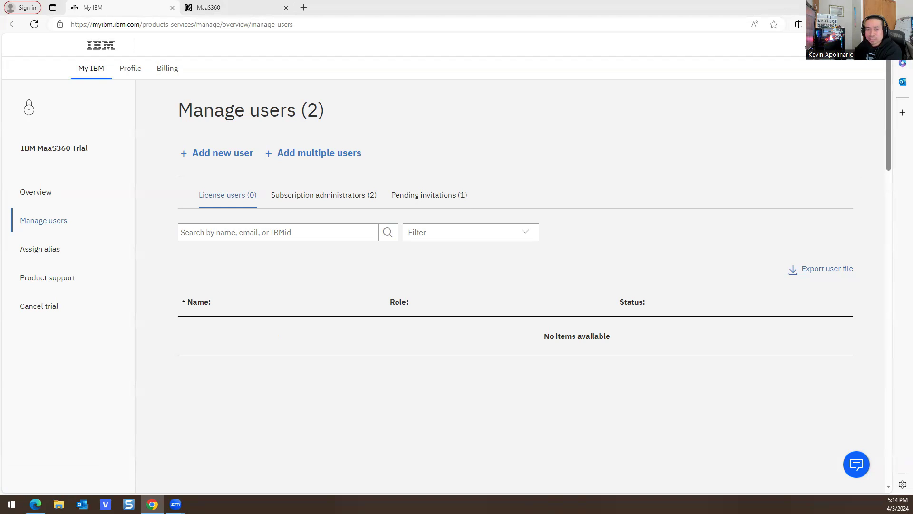
{"action": "key", "text": "alt+Tab"}
{"action": "left_click", "coordinate": [592, 10]}
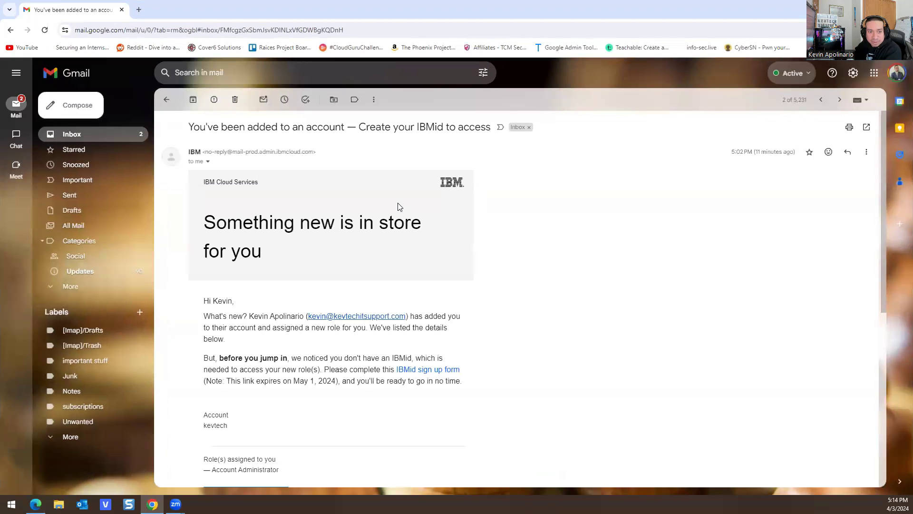
- Read IBM's 'You've been added to an account' email, then return to My IBM
{"action": "scroll", "coordinate": [316, 253], "scroll_direction": "down", "scroll_amount": 3}
{"action": "scroll", "coordinate": [322, 259], "scroll_direction": "up", "scroll_amount": 3}
{"action": "scroll", "coordinate": [314, 277], "scroll_direction": "down", "scroll_amount": 2}
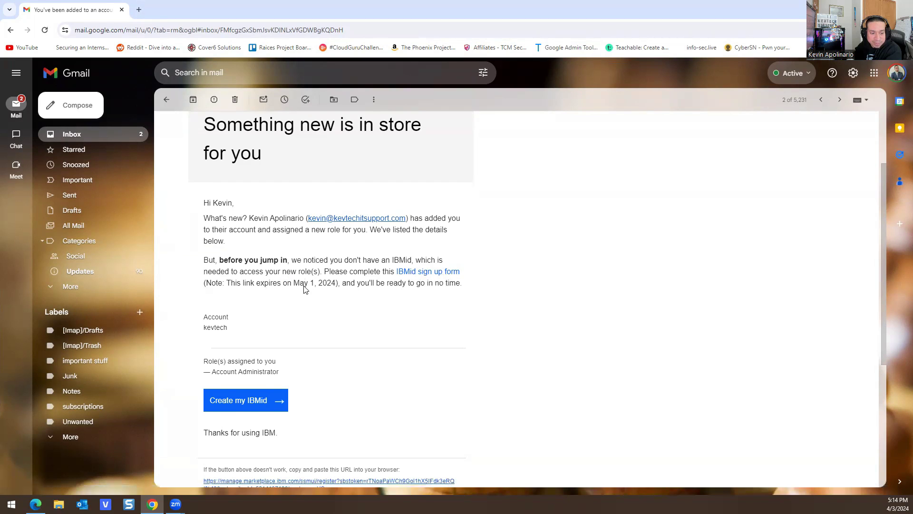
{"action": "scroll", "coordinate": [255, 332], "scroll_direction": "down", "scroll_amount": 5}
{"action": "scroll", "coordinate": [273, 320], "scroll_direction": "up", "scroll_amount": 7}
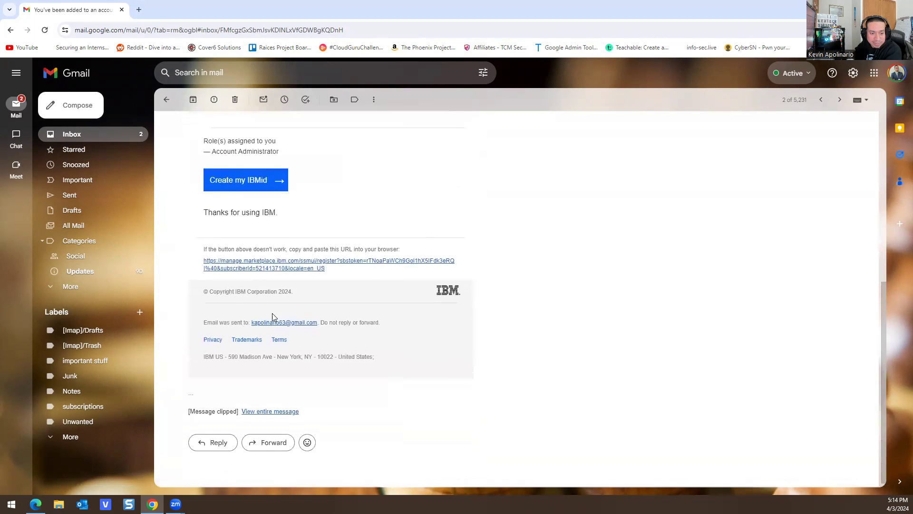
{"action": "key", "text": "alt+Tab"}
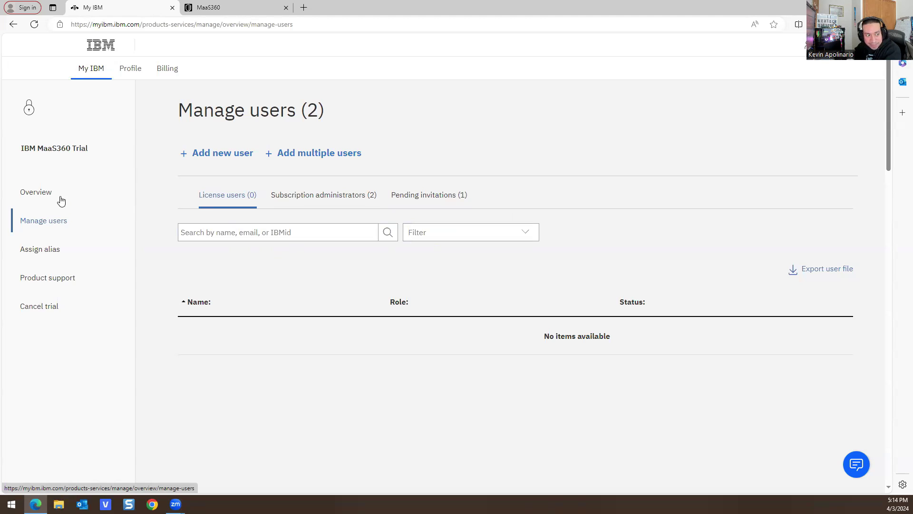
- Go to the MaaS360 trial's Overview page in My IBM
{"action": "left_click", "coordinate": [209, 8]}
{"action": "left_click", "coordinate": [141, 10]}
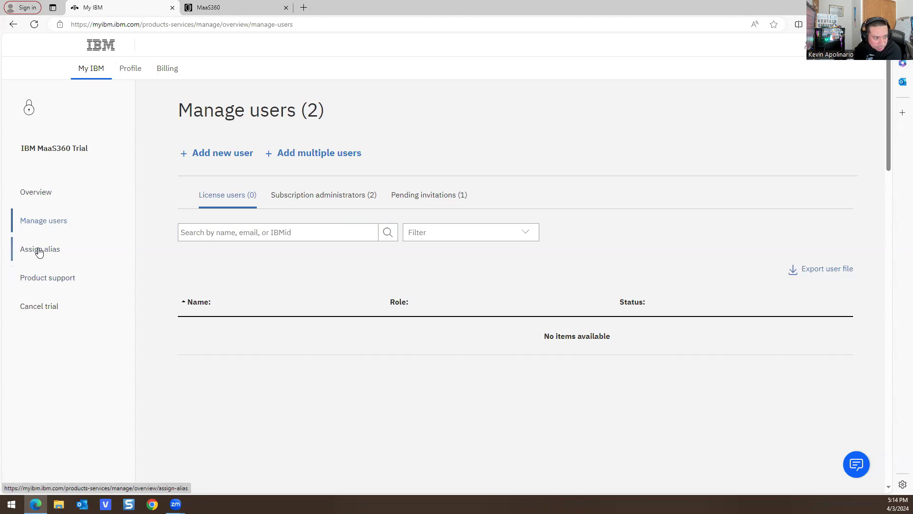
{"action": "left_click", "coordinate": [35, 197]}
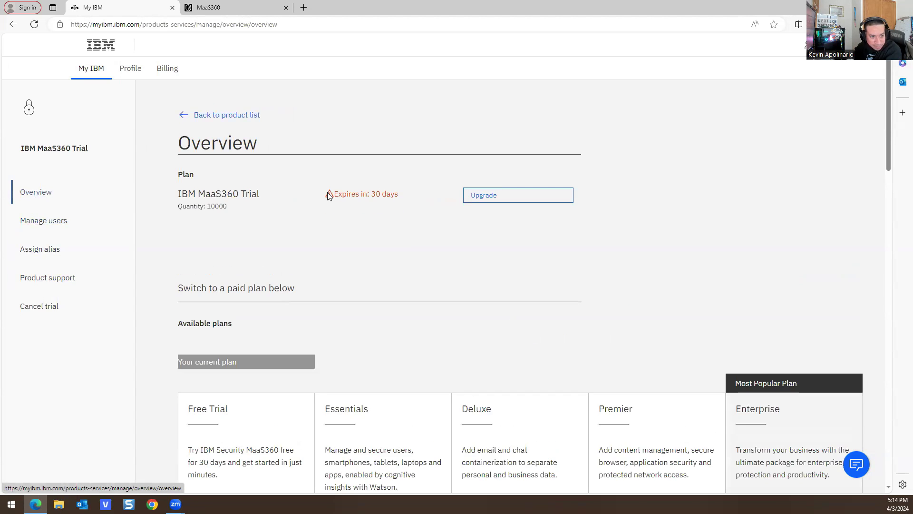
{"action": "scroll", "coordinate": [336, 214], "scroll_direction": "down", "scroll_amount": 15}
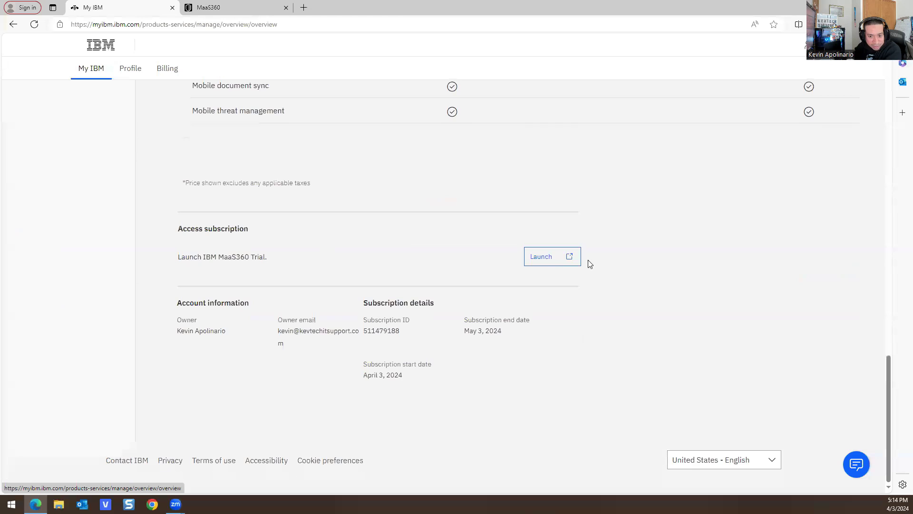
- Launch the trial, close the duplicate login tabs, and switch to the MaaS360 console
{"action": "left_click", "coordinate": [547, 258]}
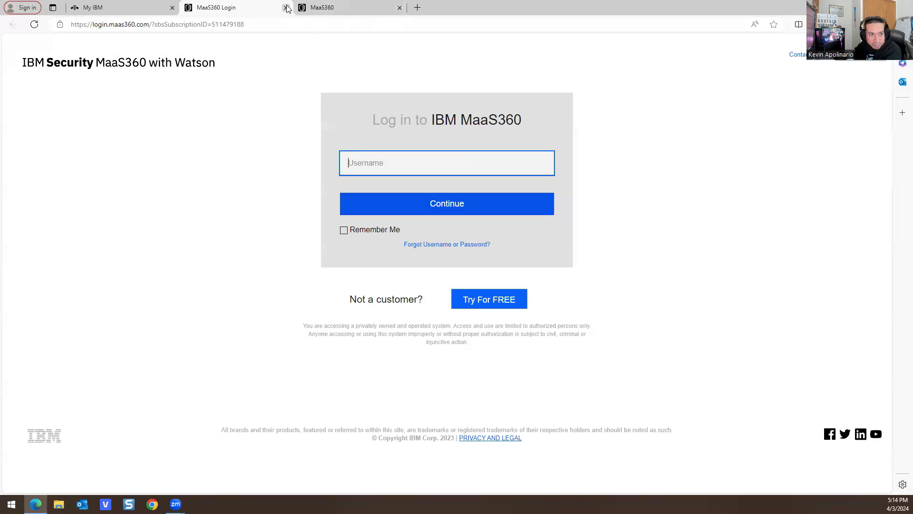
{"action": "left_click", "coordinate": [286, 7]}
{"action": "left_click", "coordinate": [547, 258]}
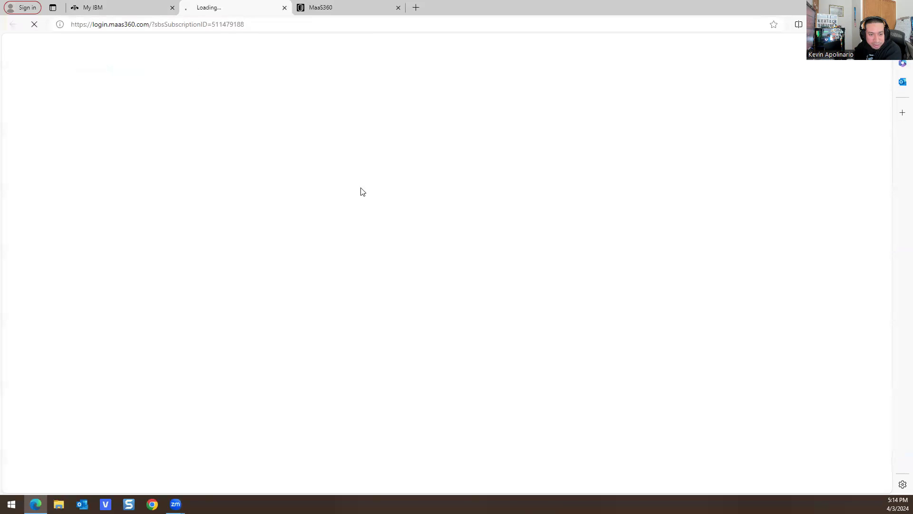
{"action": "left_click", "coordinate": [286, 8]}
{"action": "left_click", "coordinate": [222, 8]}
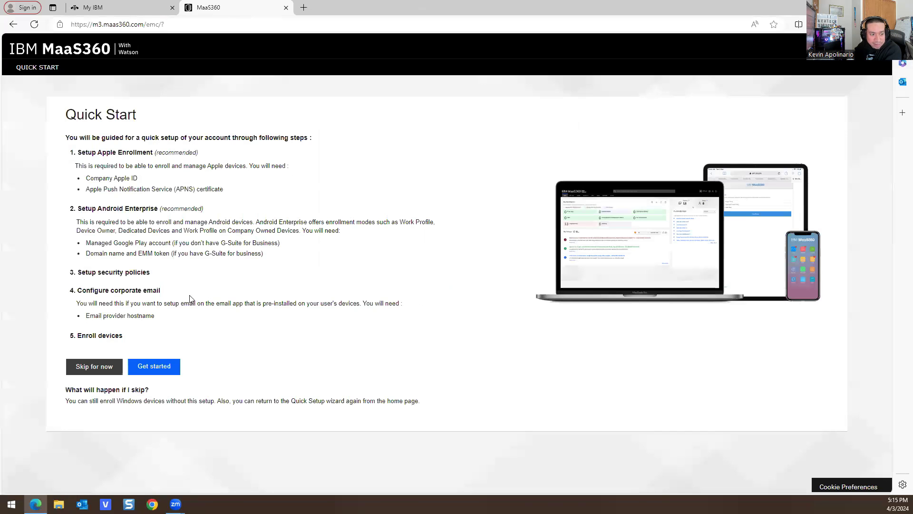
- Skip quick start, decline the tour, dismiss welcome and help, then show Device Inventory
{"action": "left_click", "coordinate": [101, 371]}
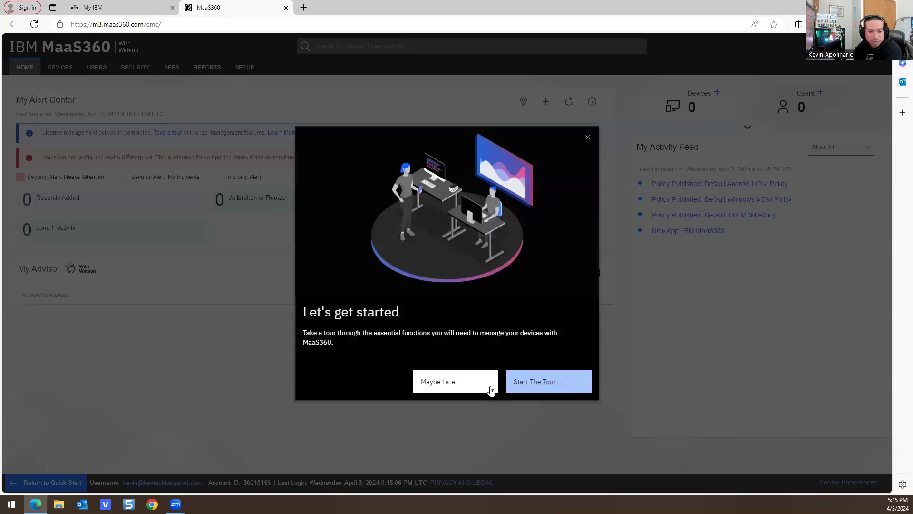
{"action": "left_click", "coordinate": [452, 388]}
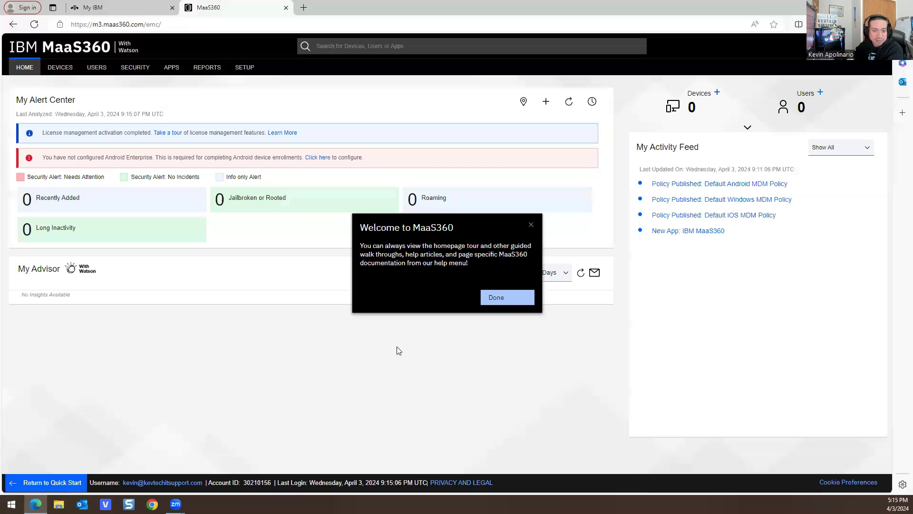
{"action": "left_click", "coordinate": [505, 298]}
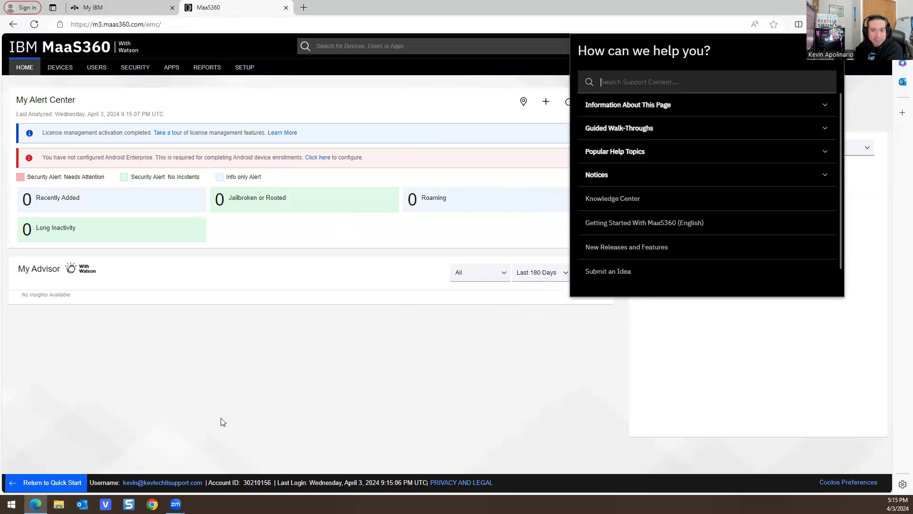
{"action": "left_click", "coordinate": [357, 125]}
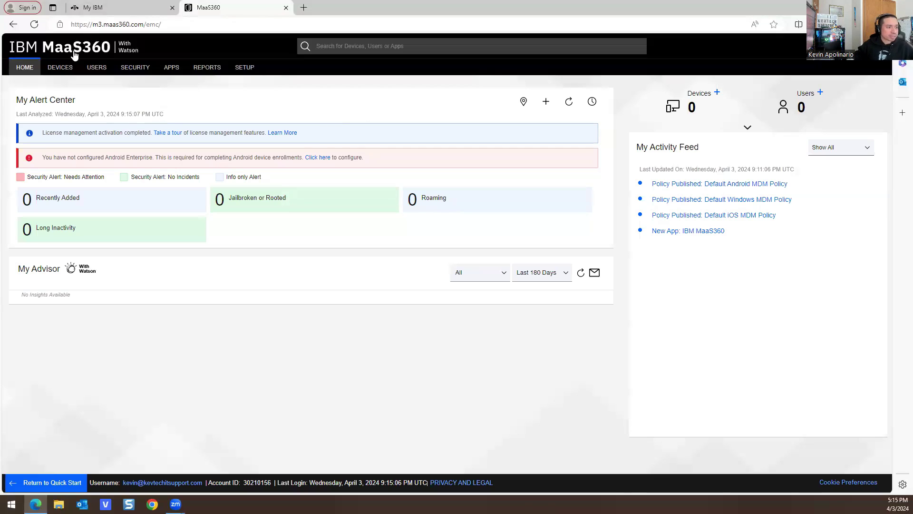
{"action": "left_click", "coordinate": [61, 67]}
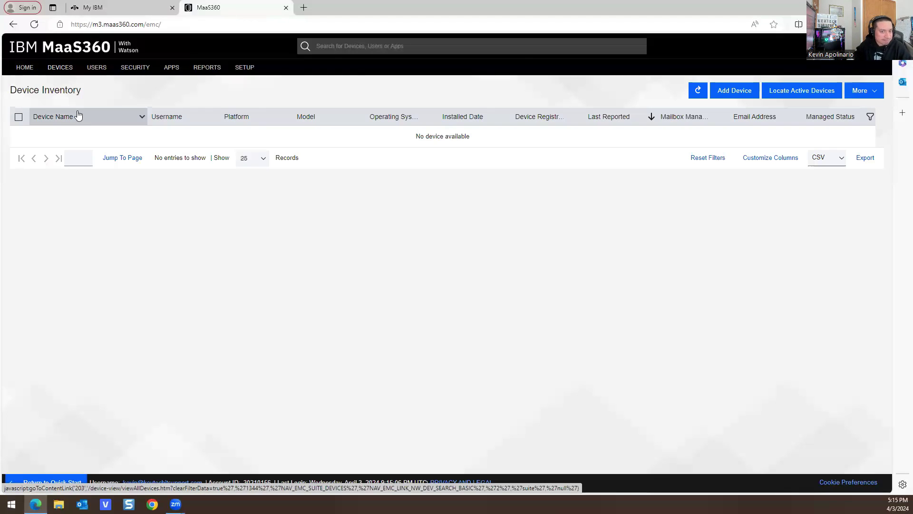
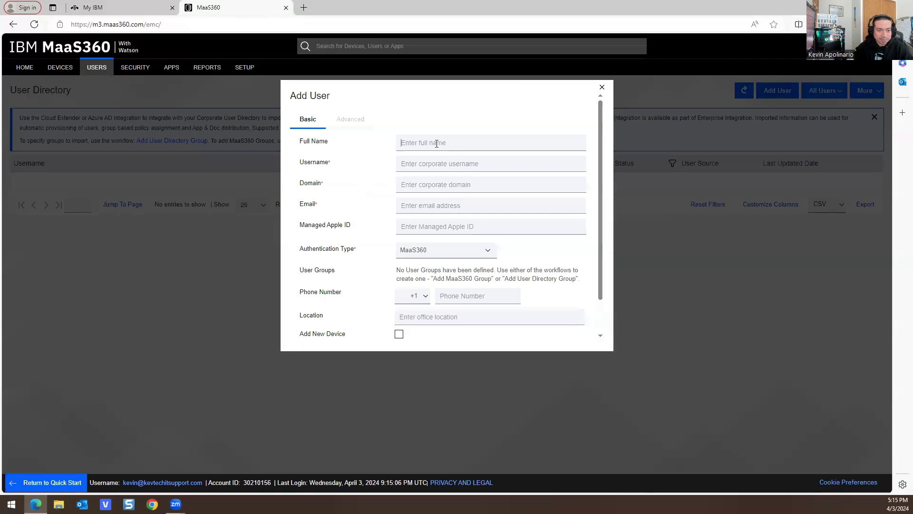
- Enter the new user's full name, username and company domain on the Basic tab
{"action": "left_click", "coordinate": [436, 143]}
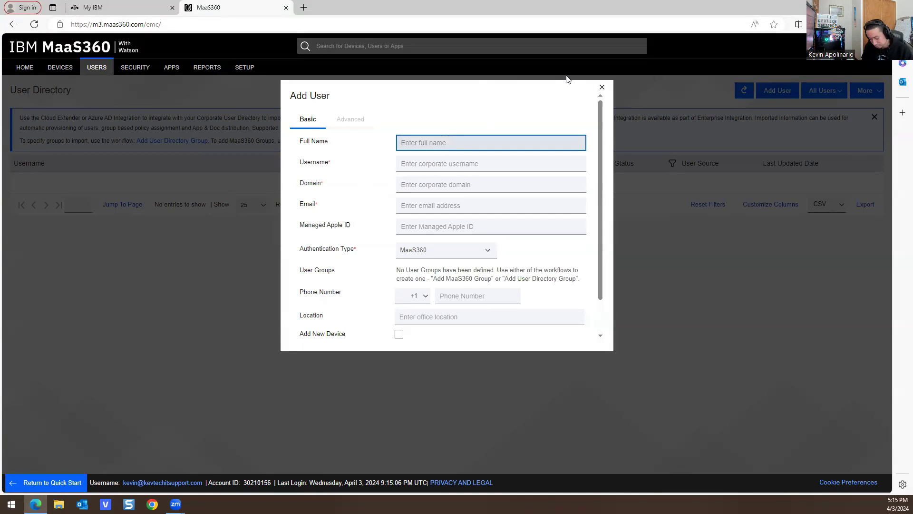
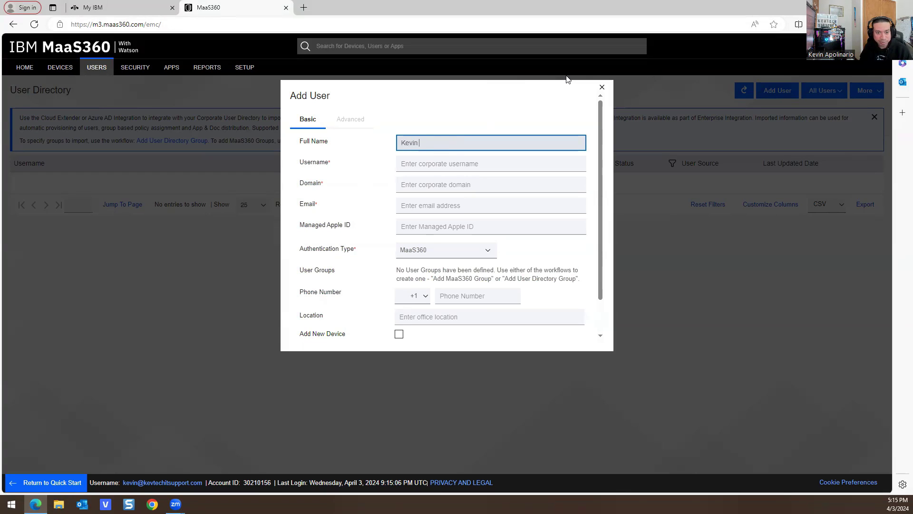
{"action": "key", "text": "Tab"}
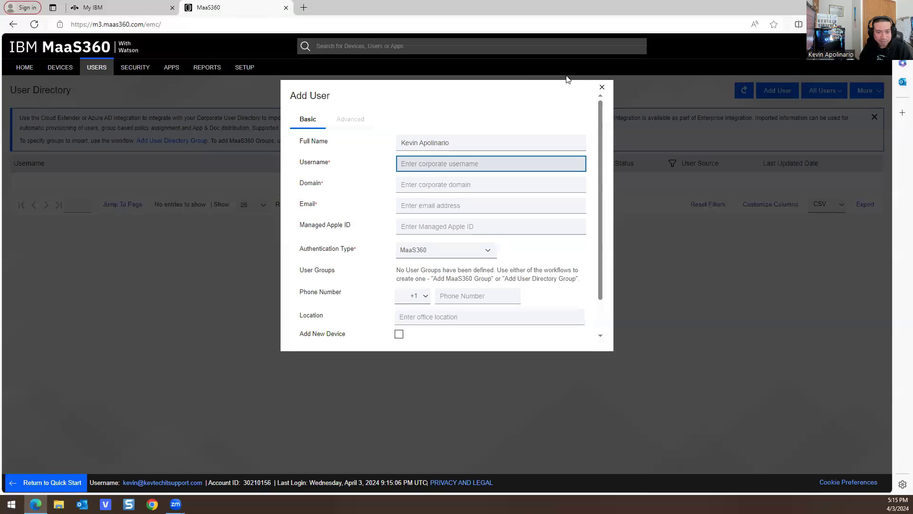
{"action": "key", "text": "Tab"}
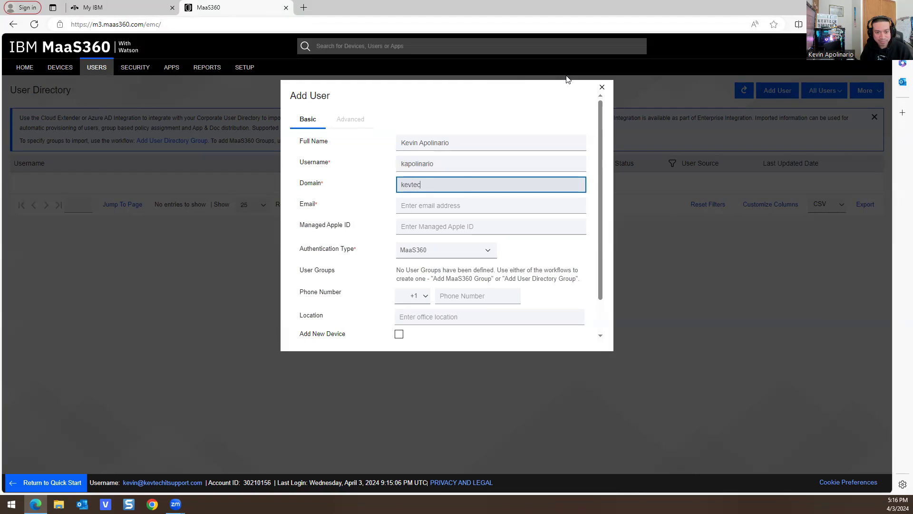
{"action": "key", "text": "Tab"}
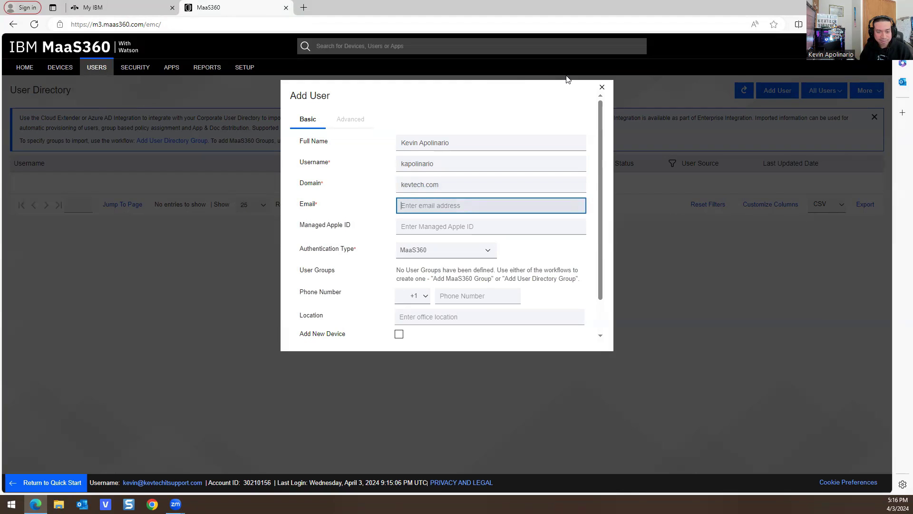
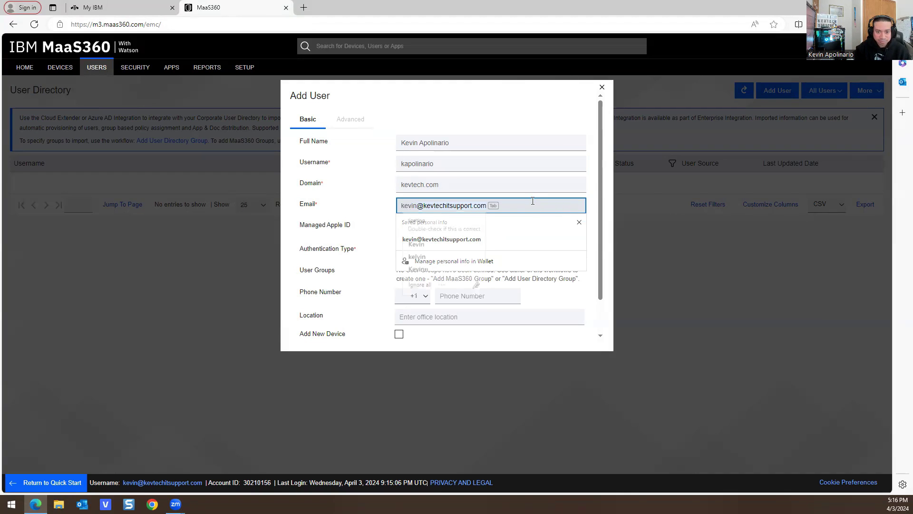
- Fill in the user's e-mail address, accepting the suggested full address
{"action": "left_click", "coordinate": [508, 183]}
{"action": "left_click", "coordinate": [442, 209]}
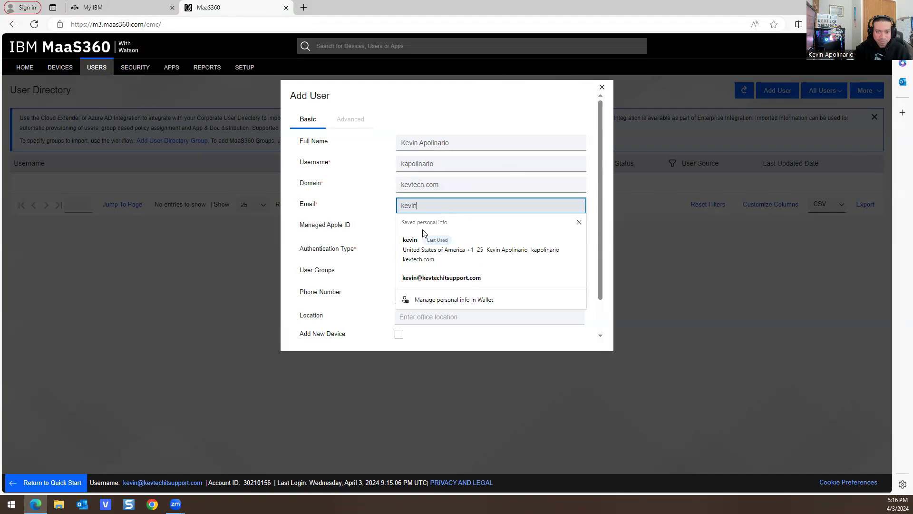
{"action": "left_click", "coordinate": [497, 205]}
{"action": "left_click", "coordinate": [497, 205]}
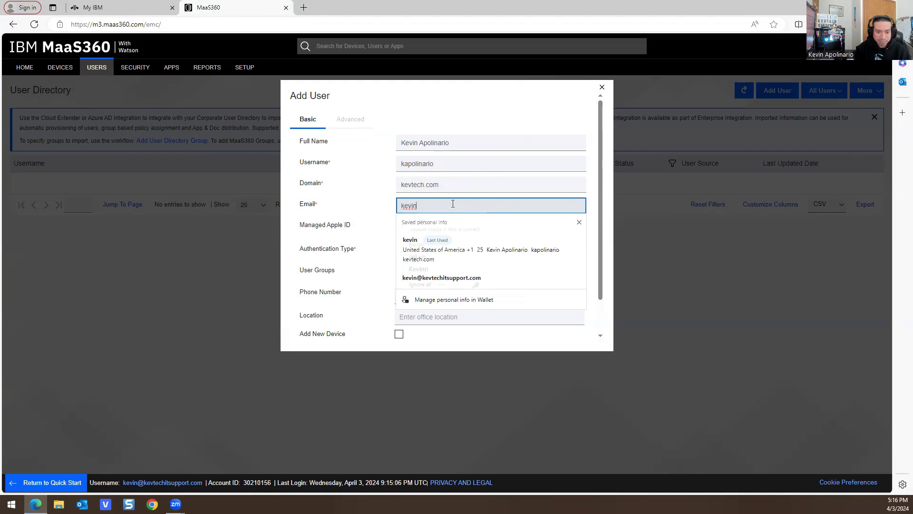
{"action": "left_click", "coordinate": [457, 206]}
{"action": "left_click", "coordinate": [456, 207]}
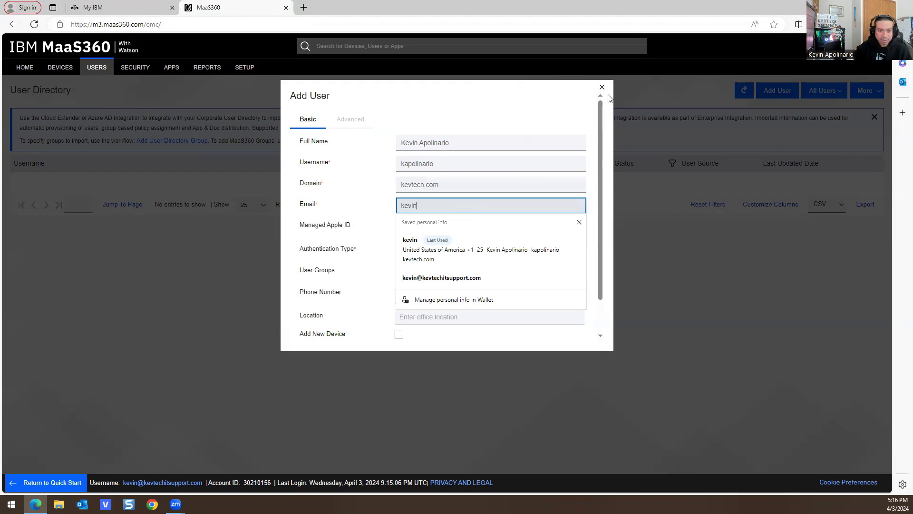
{"action": "type", "text": "@ke"}
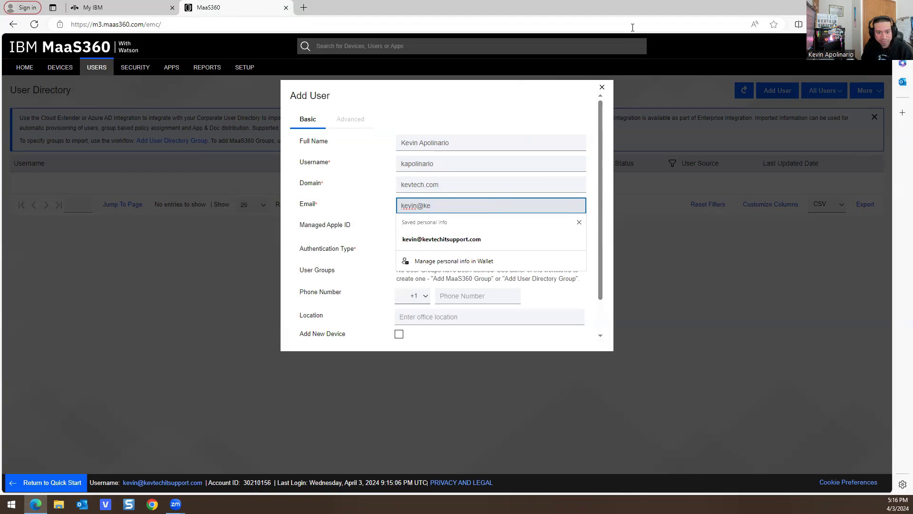
{"action": "key", "text": "Tab"}
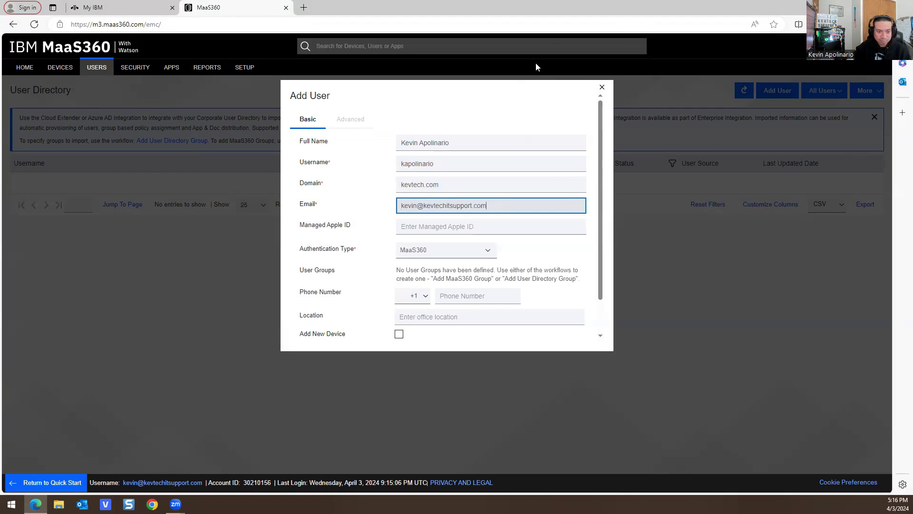
{"action": "left_click", "coordinate": [451, 221]}
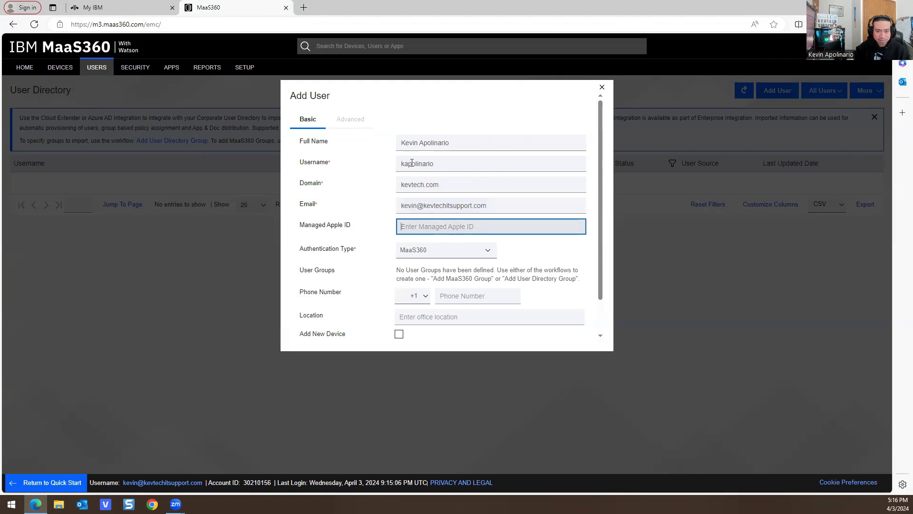
- Return to the maximized MaaS360 User Directory listing the new Active user
{"action": "scroll", "coordinate": [383, 159], "scroll_direction": "down", "scroll_amount": 1}
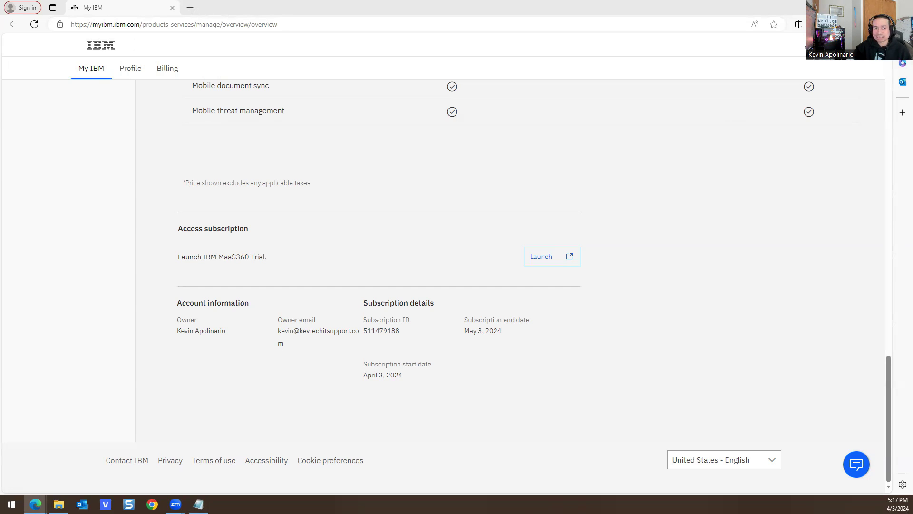
{"action": "key", "text": "alt+Tab"}
{"action": "left_click", "coordinate": [749, 82]}
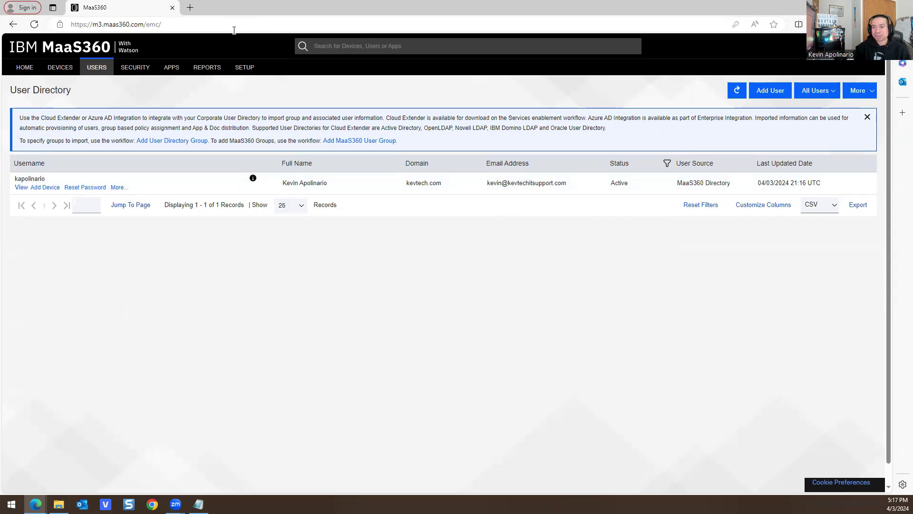
- Show the maximized Security Policies page with the default Android, Windows and iOS MDM policies
{"action": "left_click", "coordinate": [248, 71]}
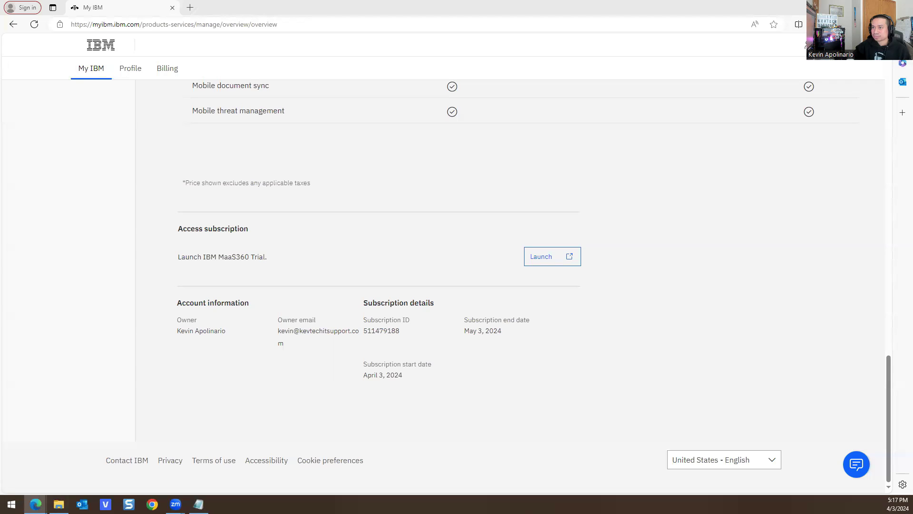
{"action": "key", "text": "alt+Tab"}
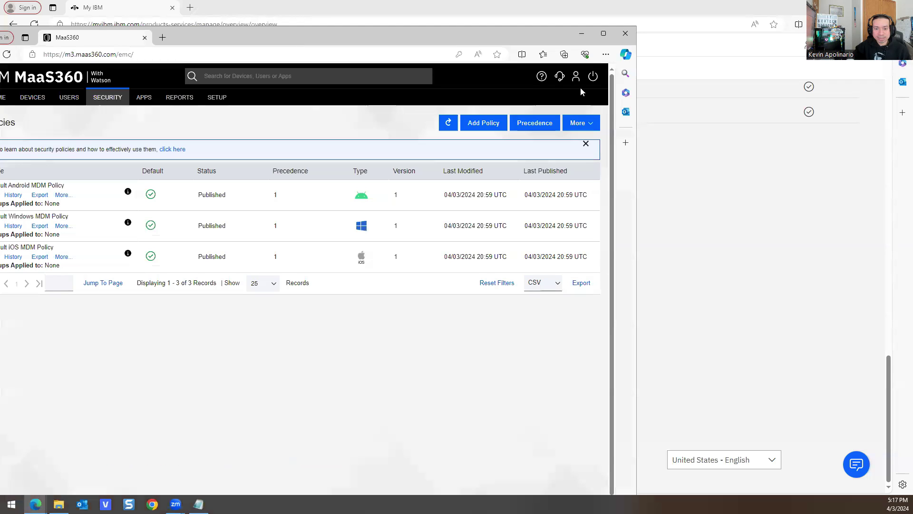
{"action": "key", "text": "super+Up"}
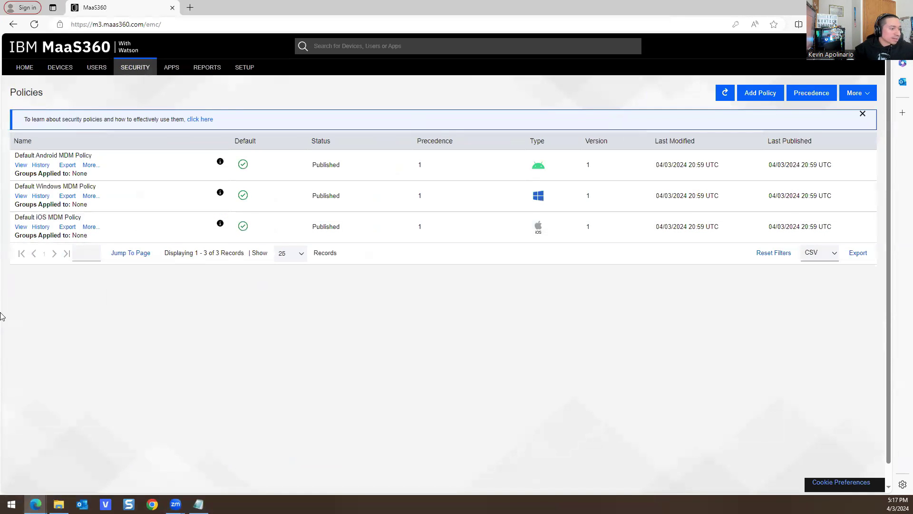
{"action": "left_click", "coordinate": [41, 165]}
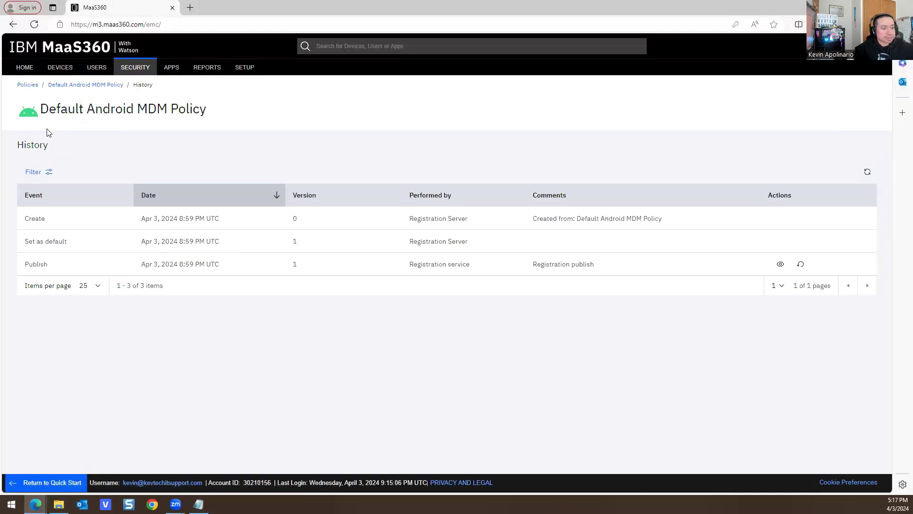
{"action": "left_click", "coordinate": [13, 25]}
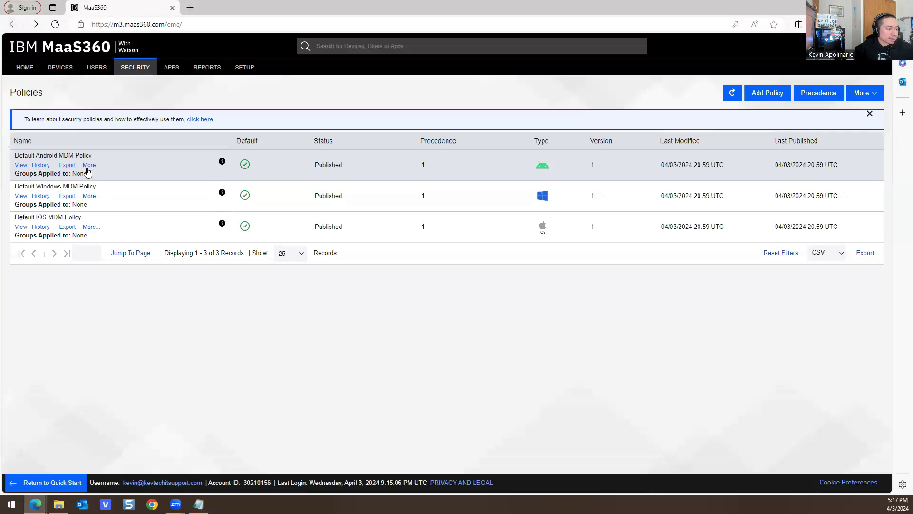
{"action": "left_click", "coordinate": [21, 165]}
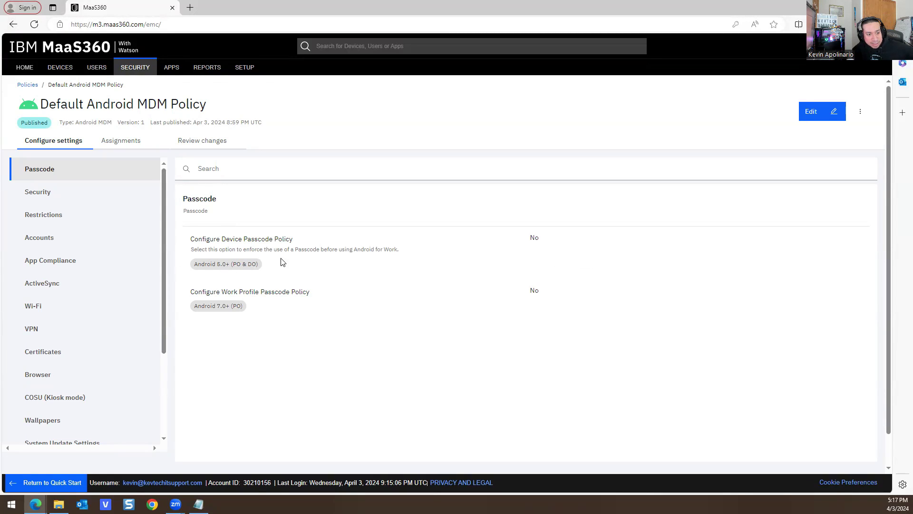
{"action": "scroll", "coordinate": [246, 261], "scroll_direction": "down", "scroll_amount": 1}
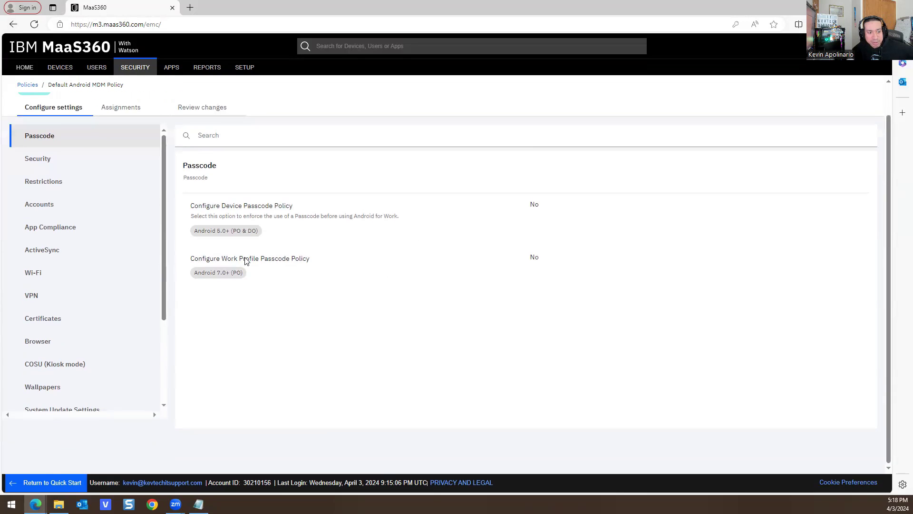
{"action": "scroll", "coordinate": [246, 261], "scroll_direction": "up", "scroll_amount": 1}
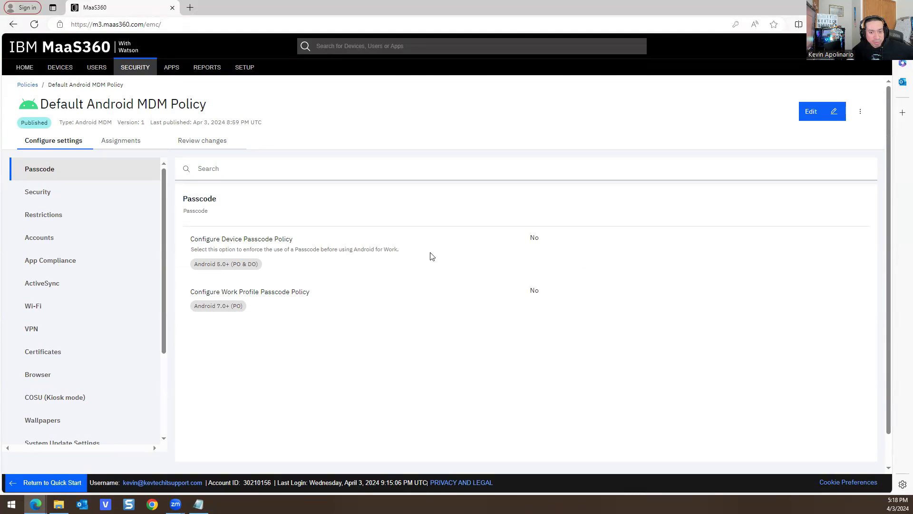
{"action": "scroll", "coordinate": [390, 257], "scroll_direction": "down", "scroll_amount": 1}
{"action": "left_click", "coordinate": [49, 157]}
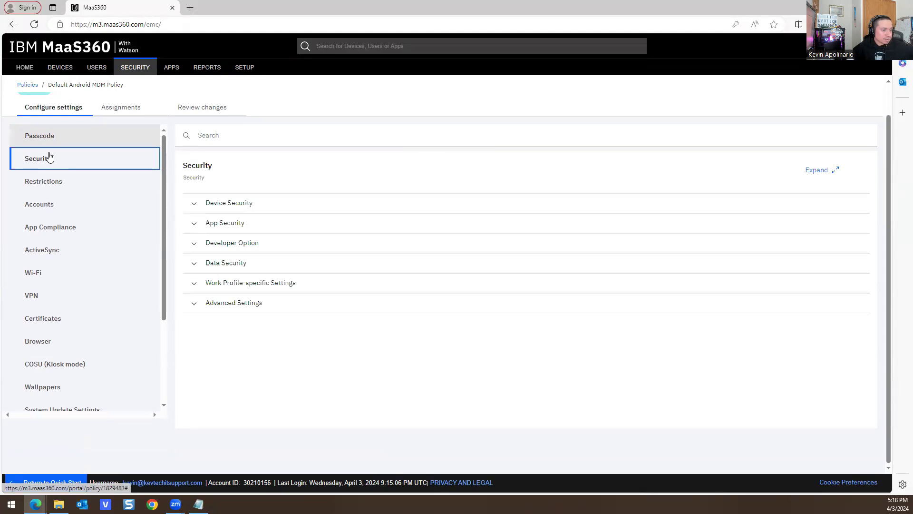
{"action": "left_click", "coordinate": [265, 202]}
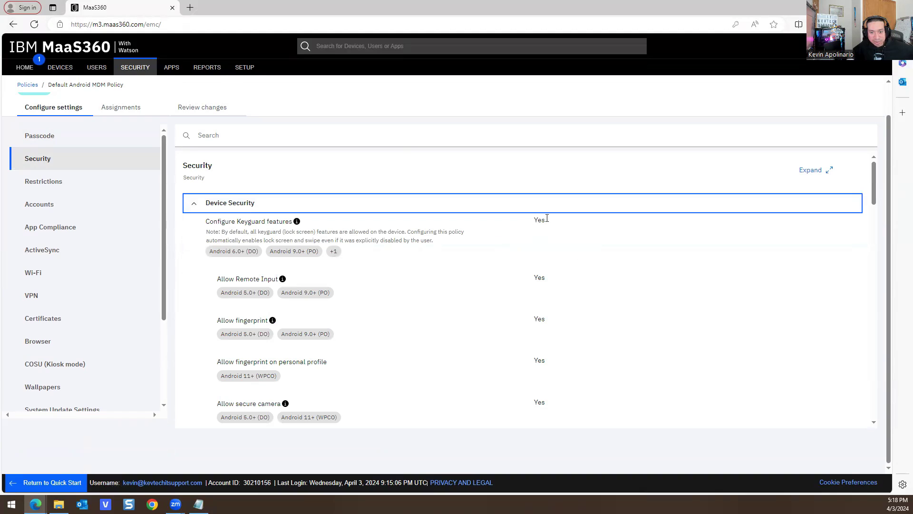
{"action": "scroll", "coordinate": [466, 246], "scroll_direction": "down", "scroll_amount": 10}
{"action": "scroll", "coordinate": [404, 268], "scroll_direction": "down", "scroll_amount": 10}
{"action": "scroll", "coordinate": [51, 291], "scroll_direction": "down", "scroll_amount": 3}
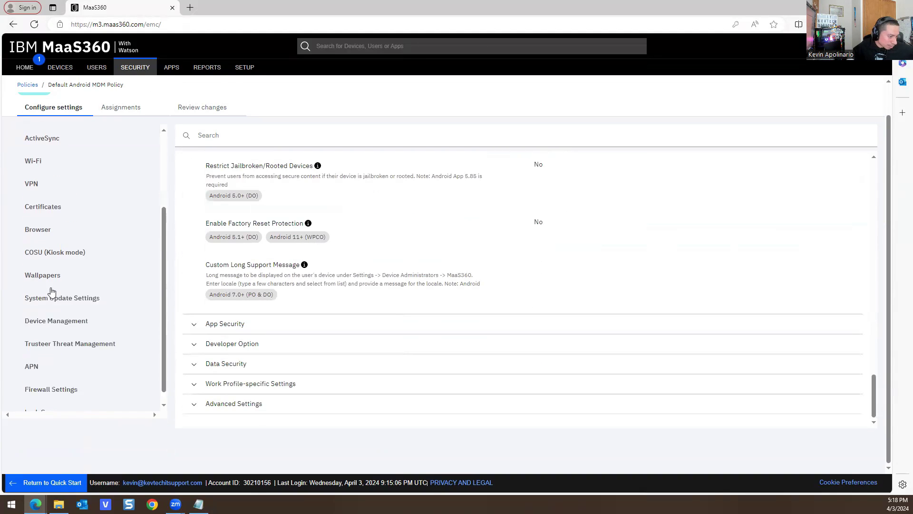
{"action": "scroll", "coordinate": [50, 285], "scroll_direction": "up", "scroll_amount": 5}
{"action": "left_click", "coordinate": [32, 86]}
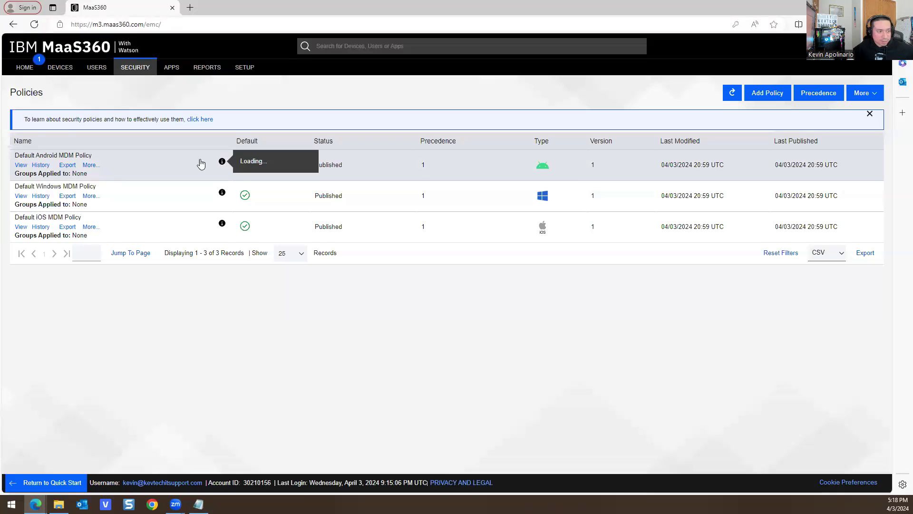
{"action": "left_click", "coordinate": [91, 166]}
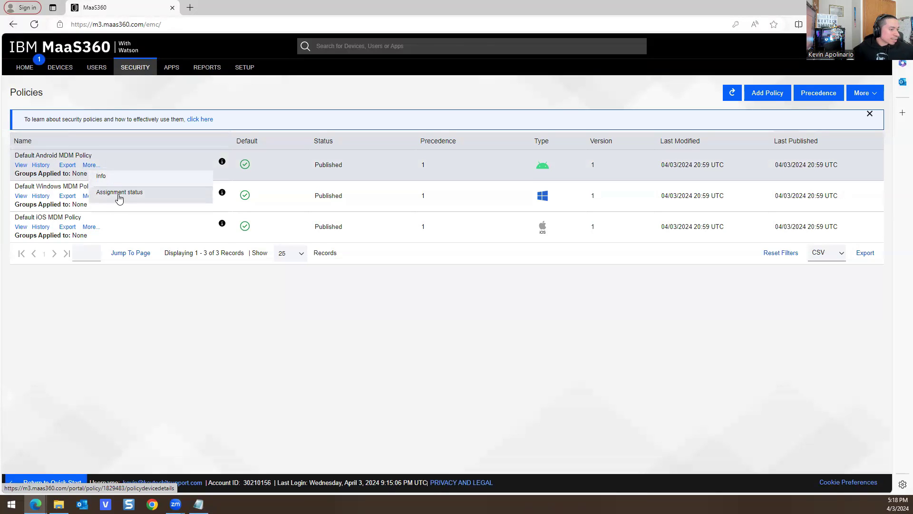
{"action": "left_click", "coordinate": [118, 198]}
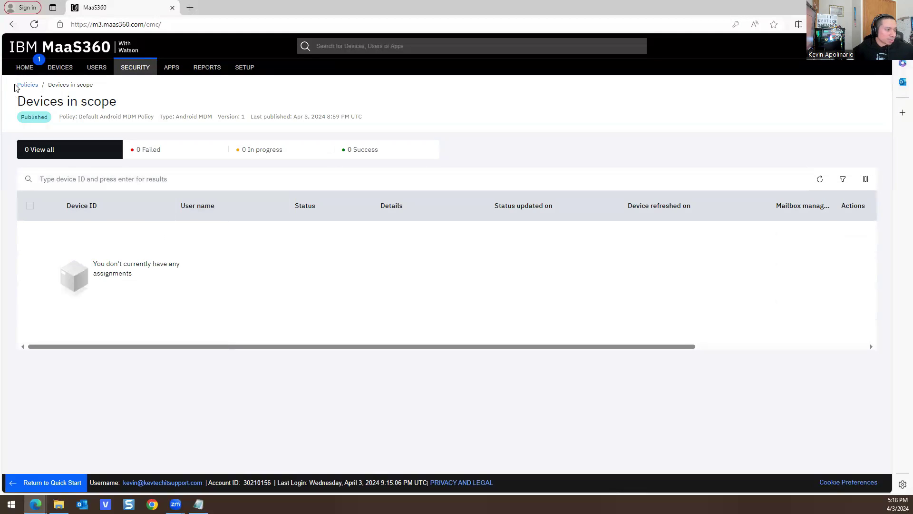
{"action": "mouse_move", "coordinate": [135, 69]}
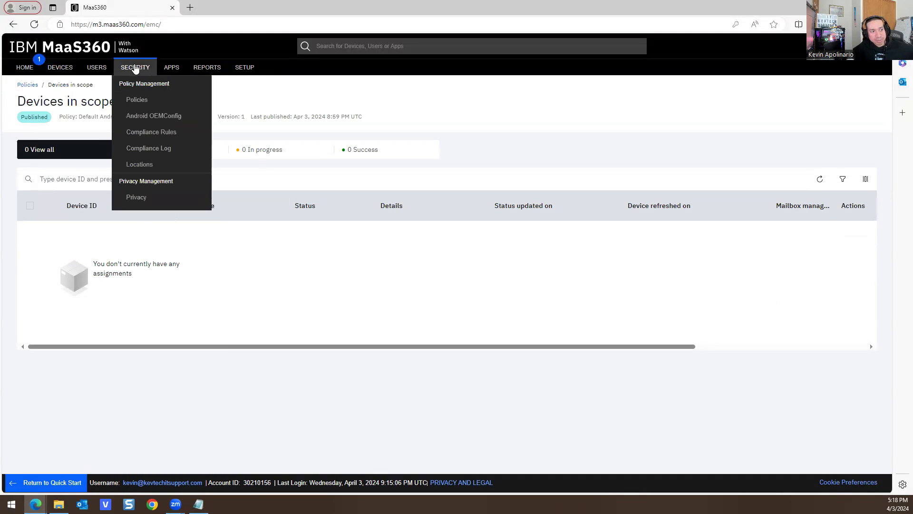
{"action": "left_click", "coordinate": [138, 101]}
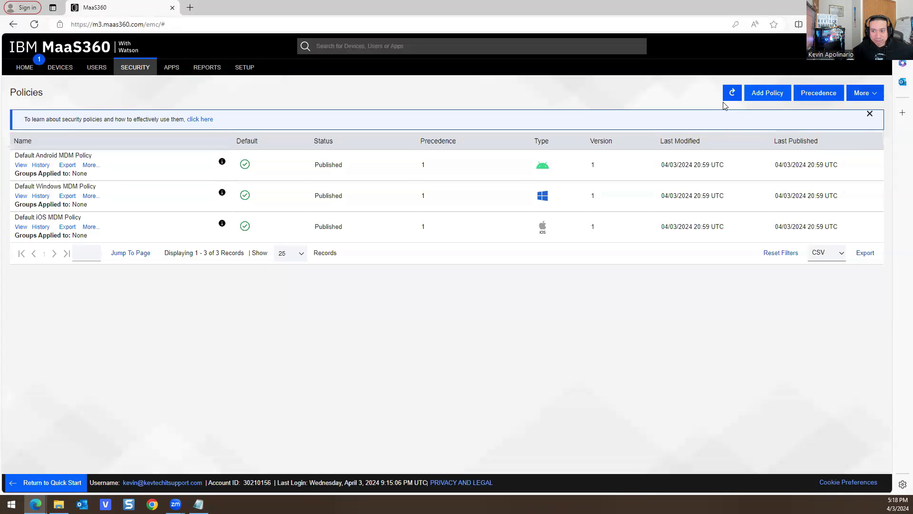
- Start a new policy named Test with description 'test device for maas360'
{"action": "left_click", "coordinate": [768, 93]}
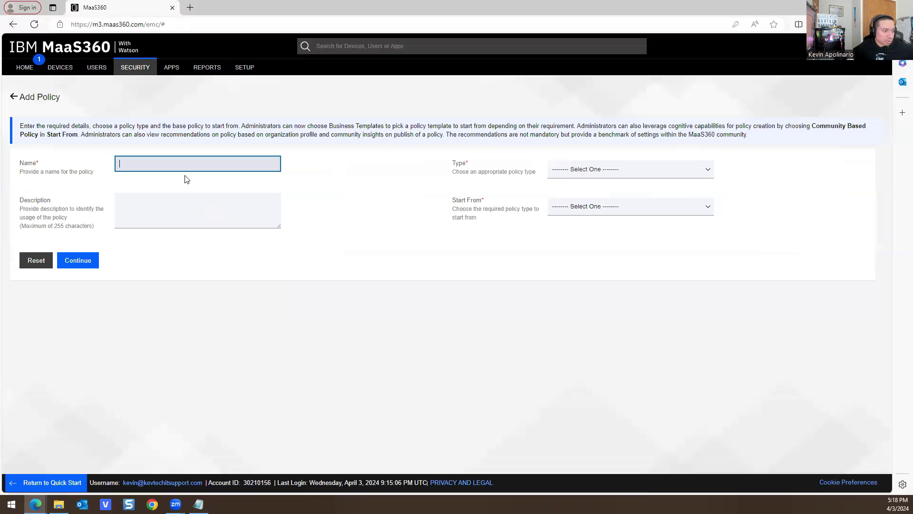
{"action": "type", "text": "h"}
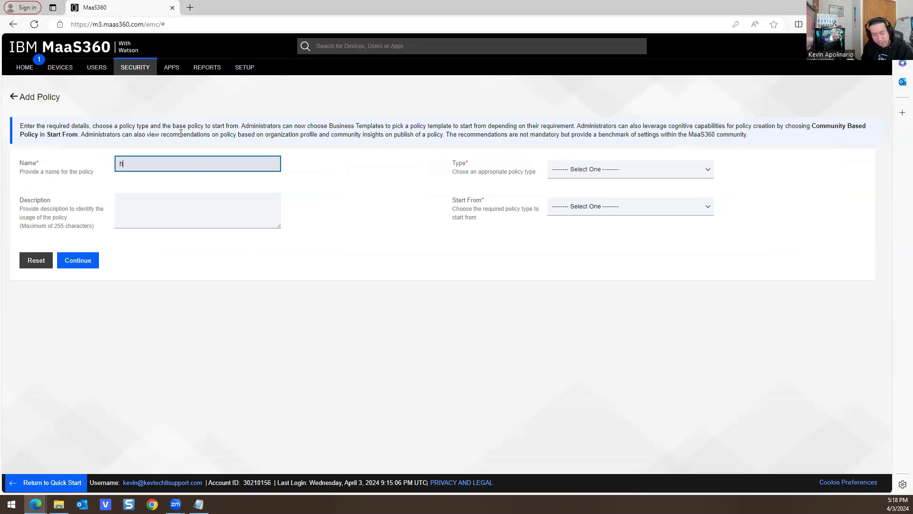
{"action": "type", "text": "omelab"}
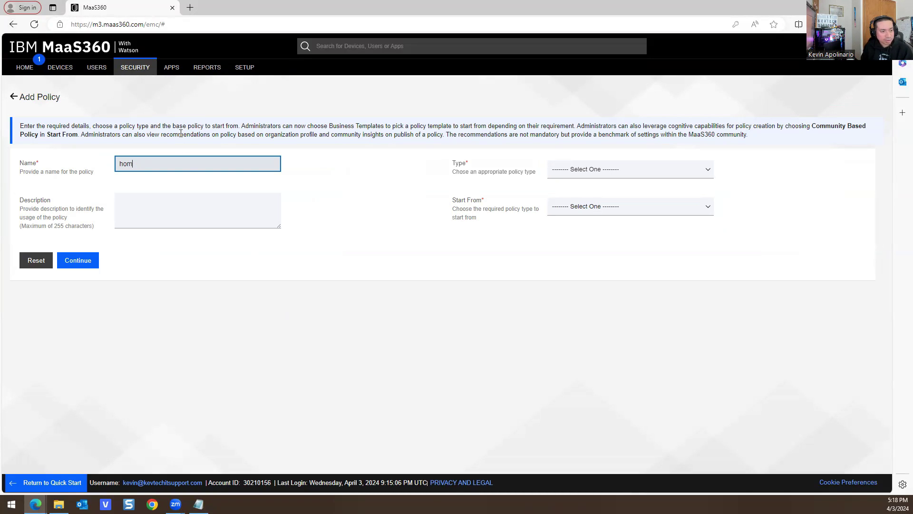
{"action": "type", "text": "Test"}
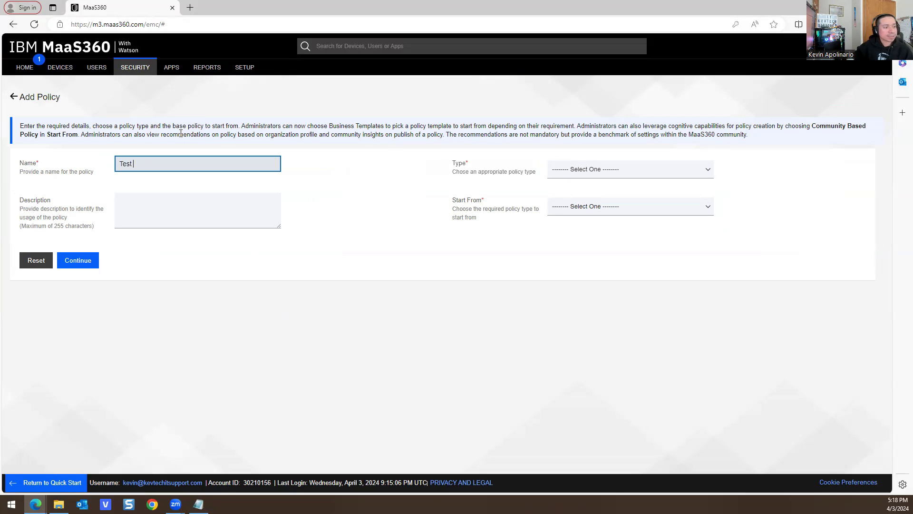
{"action": "left_click", "coordinate": [172, 222]}
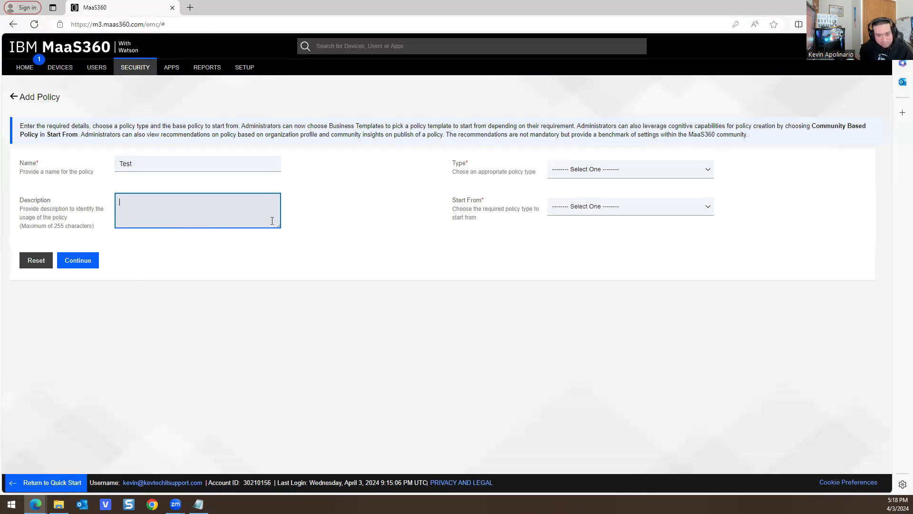
{"action": "type", "text": "test device for maas360"}
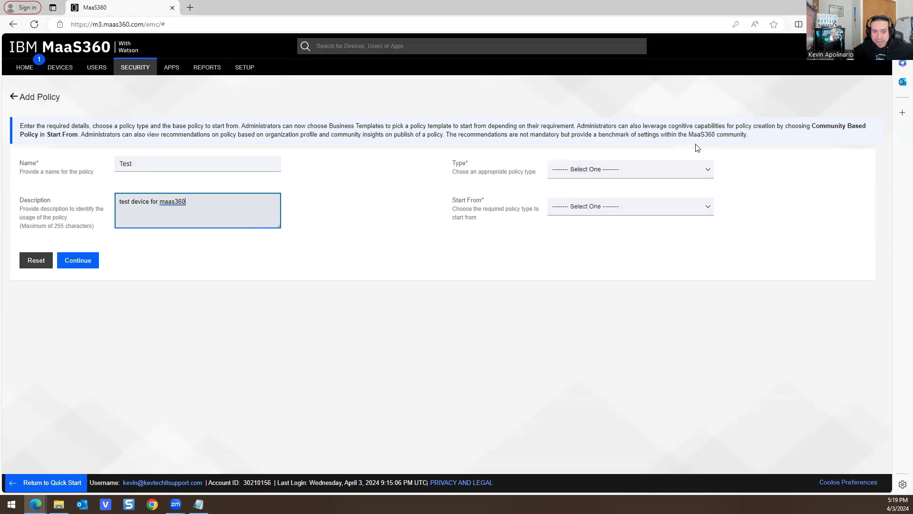
- Make it an Android MDM policy copied from the Default Android MDM Policy
{"action": "left_click", "coordinate": [611, 169]}
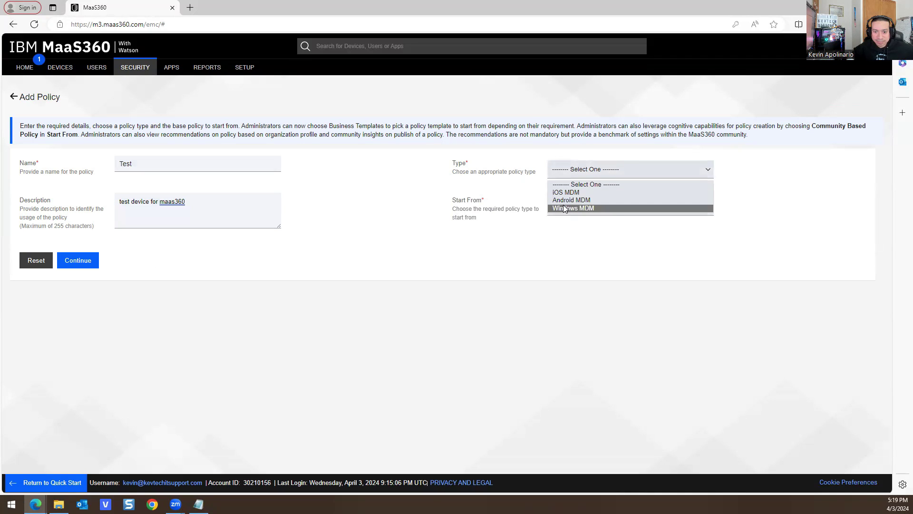
{"action": "left_click", "coordinate": [573, 200]}
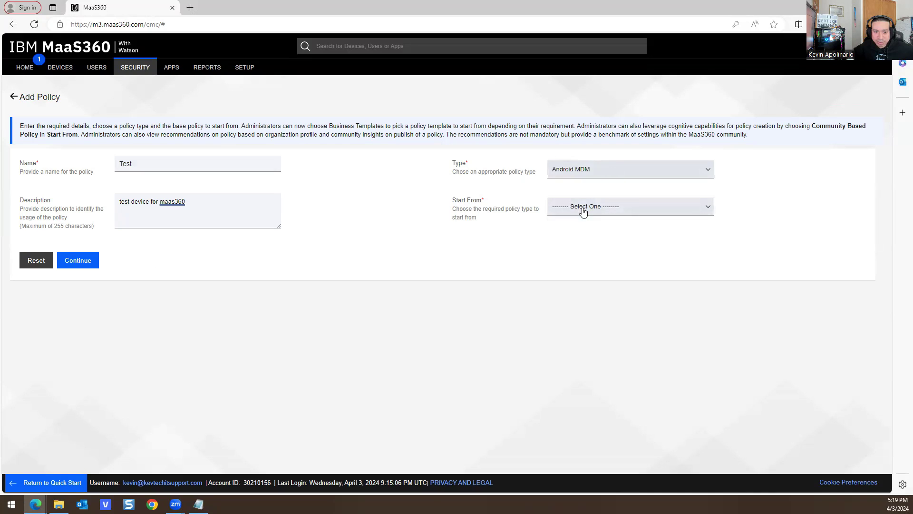
{"action": "left_click", "coordinate": [584, 212]}
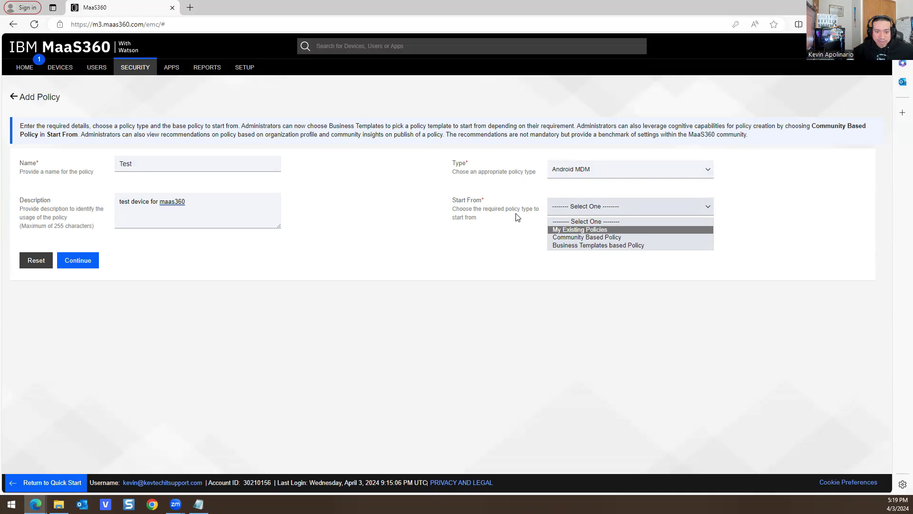
{"action": "left_click", "coordinate": [561, 230]}
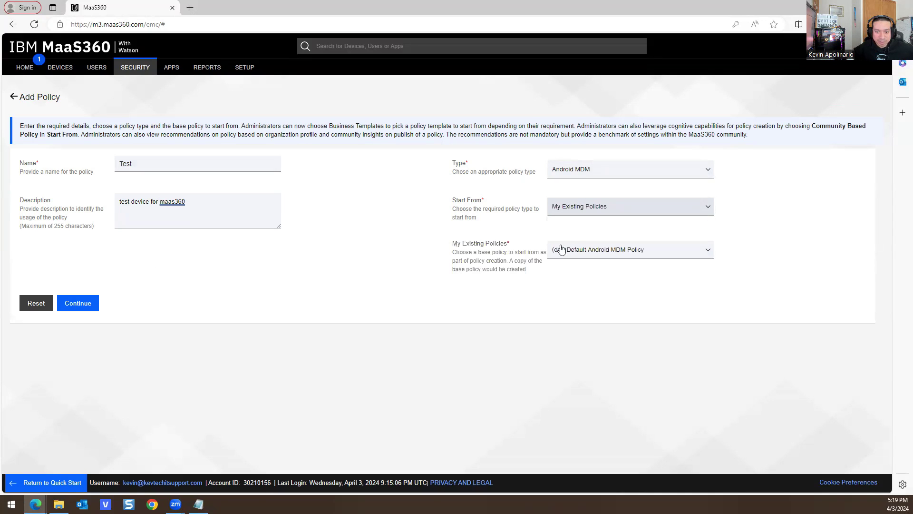
{"action": "left_click", "coordinate": [574, 256]}
{"action": "left_click", "coordinate": [577, 274]}
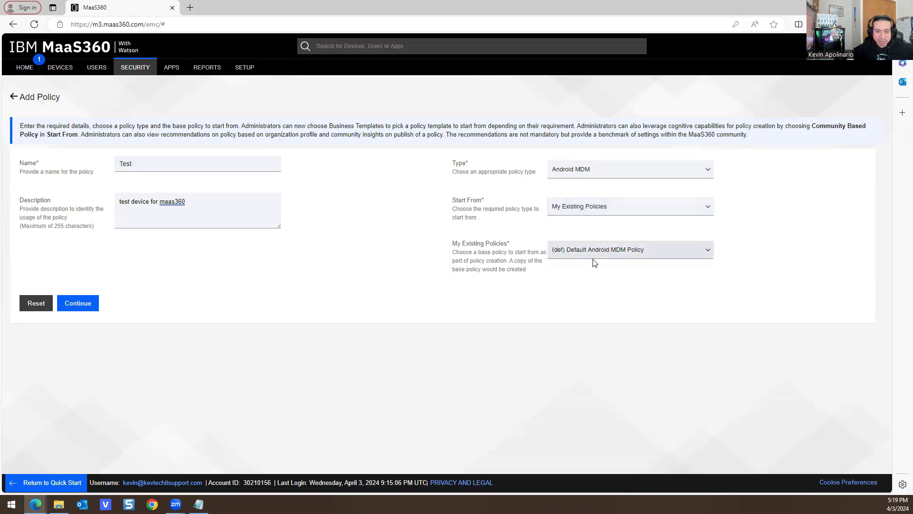
{"action": "left_click", "coordinate": [78, 303]}
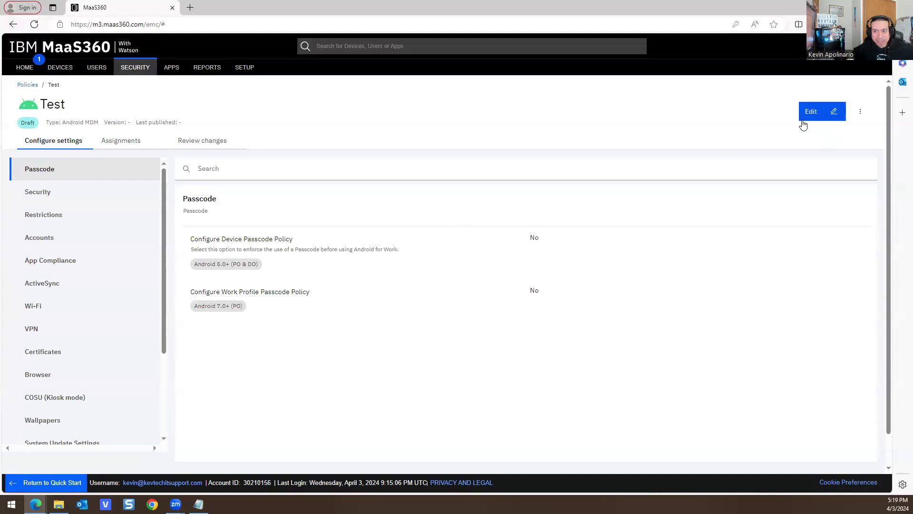
- Enable the Test policy's device passcode with Low minimum complexity
{"action": "double_click", "coordinate": [477, 11]}
{"action": "left_click", "coordinate": [493, 160]}
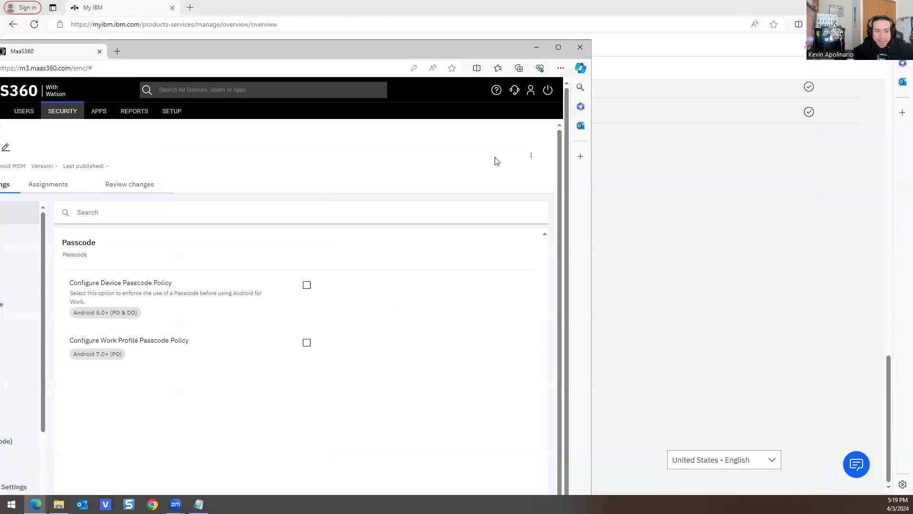
{"action": "left_click", "coordinate": [559, 47]}
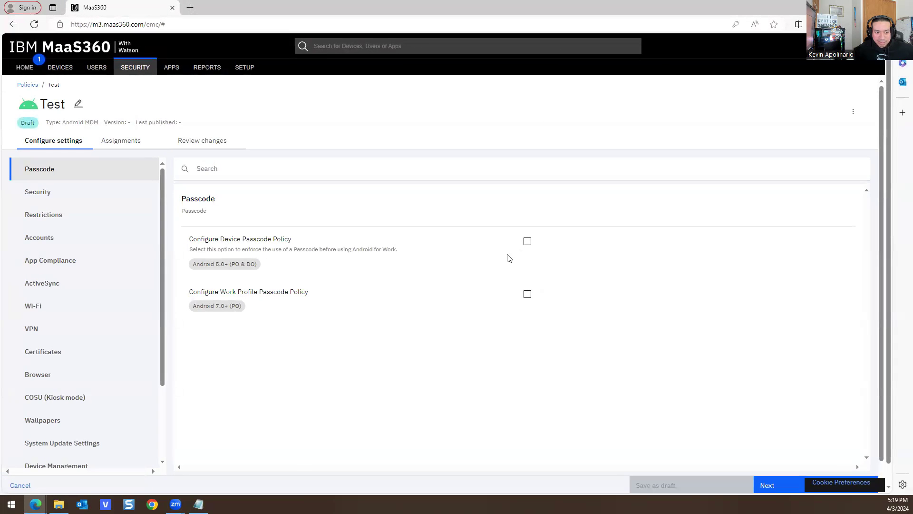
{"action": "left_click", "coordinate": [528, 242]}
{"action": "scroll", "coordinate": [456, 213], "scroll_direction": "down", "scroll_amount": 2}
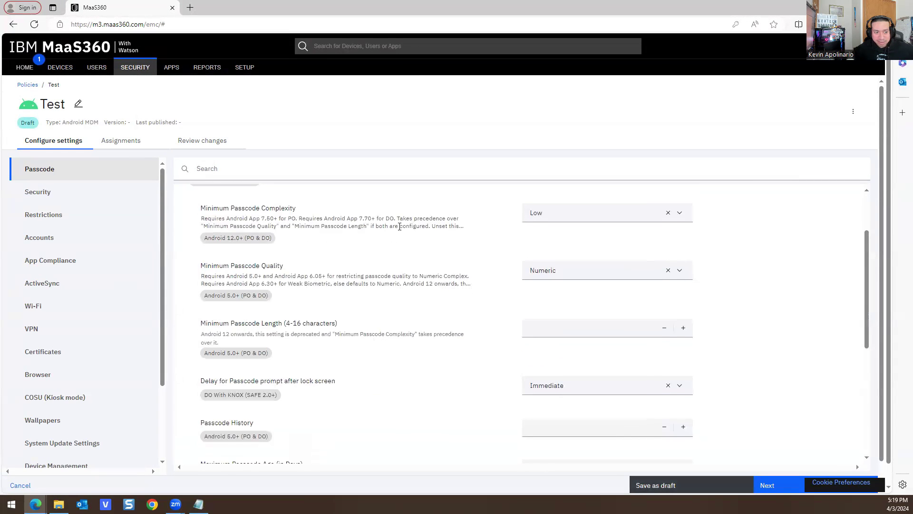
{"action": "scroll", "coordinate": [229, 267], "scroll_direction": "up", "scroll_amount": 1}
{"action": "left_click", "coordinate": [606, 255]}
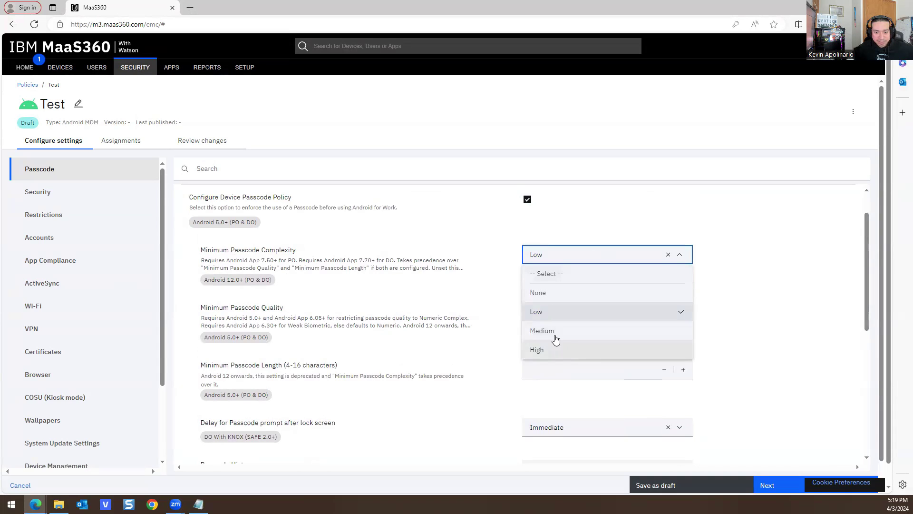
{"action": "left_click", "coordinate": [546, 306]}
- Set passcode quality to Numeric and minimum passcode length to 6
{"action": "scroll", "coordinate": [546, 305], "scroll_direction": "down", "scroll_amount": 1}
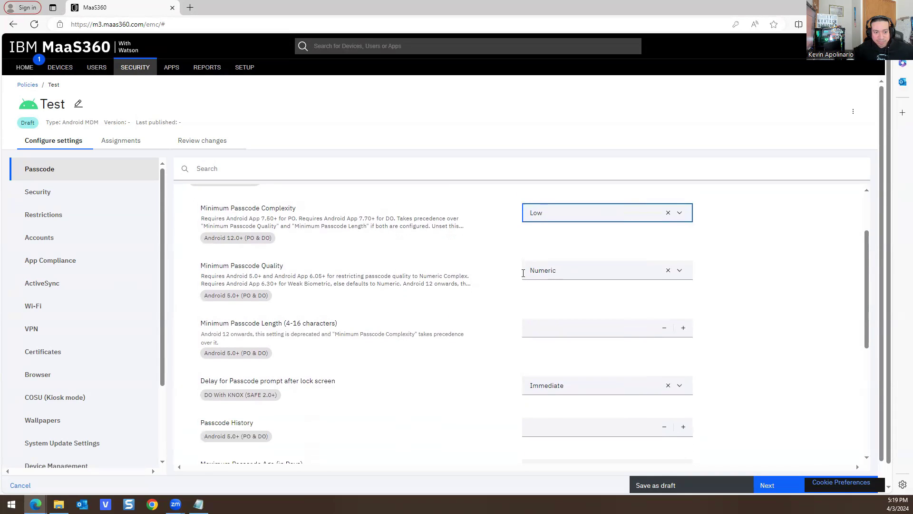
{"action": "left_click", "coordinate": [558, 275]}
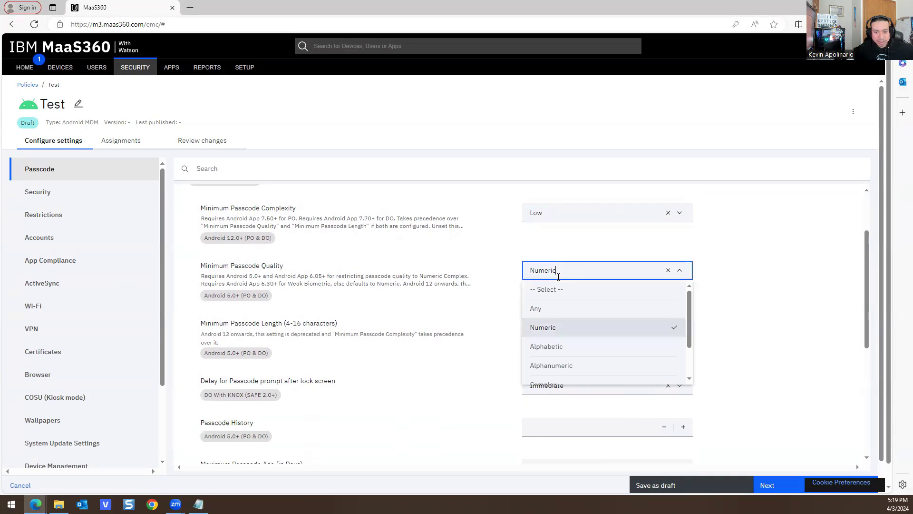
{"action": "left_click", "coordinate": [441, 265]}
{"action": "scroll", "coordinate": [474, 244], "scroll_direction": "down", "scroll_amount": 4}
{"action": "scroll", "coordinate": [475, 252], "scroll_direction": "up", "scroll_amount": 3}
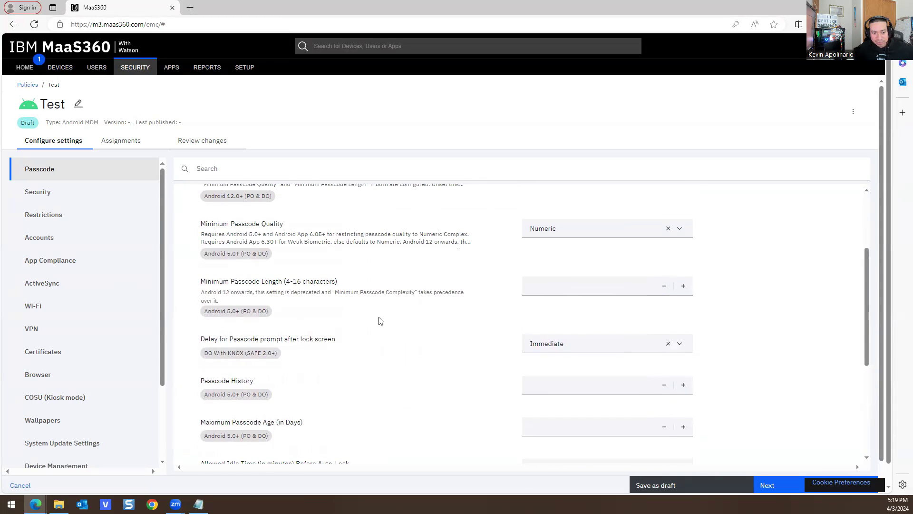
{"action": "left_click", "coordinate": [558, 289]}
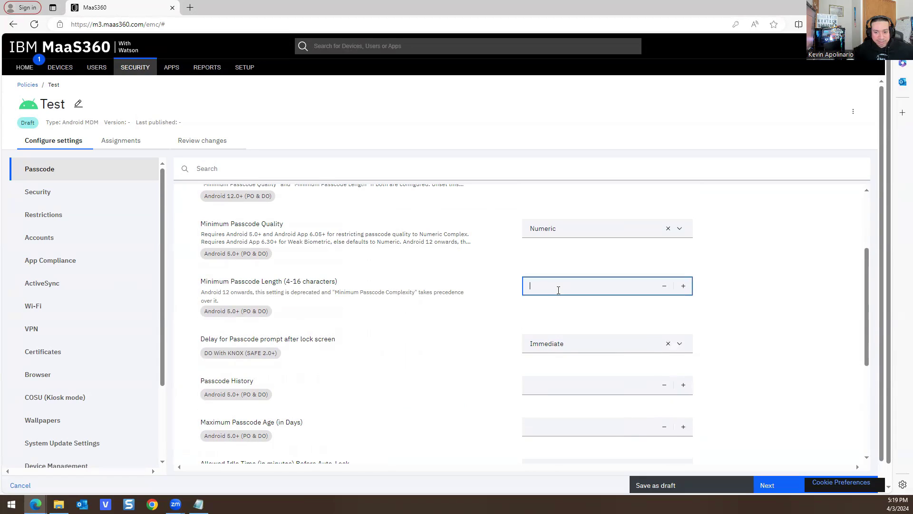
{"action": "left_click", "coordinate": [481, 313]}
- Review remaining passcode settings: 1-minute auto-lock and wipe after 10 failed attempts
{"action": "scroll", "coordinate": [471, 285], "scroll_direction": "down", "scroll_amount": 1}
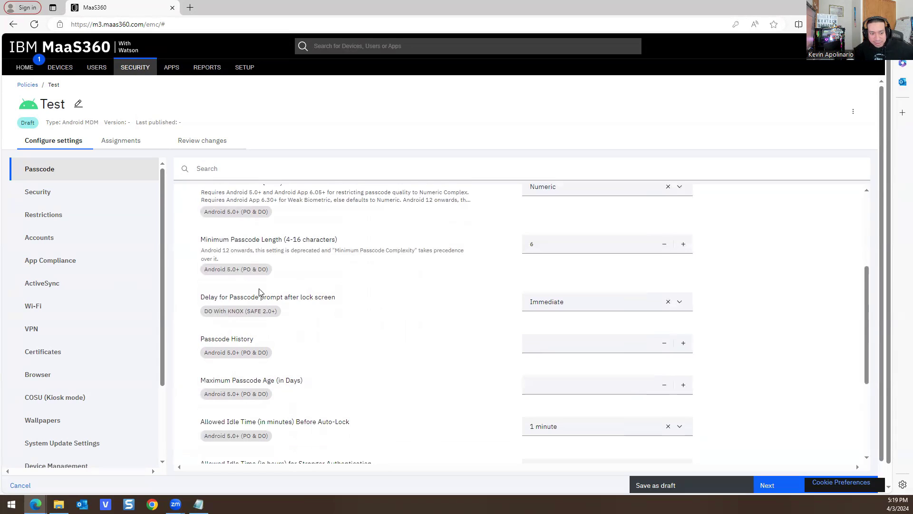
{"action": "scroll", "coordinate": [415, 313], "scroll_direction": "down", "scroll_amount": 3}
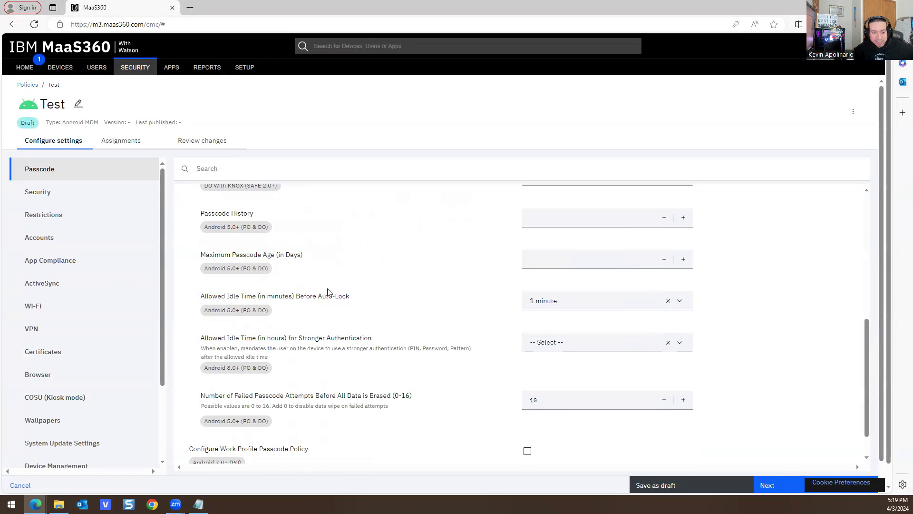
{"action": "scroll", "coordinate": [423, 288], "scroll_direction": "down", "scroll_amount": 2}
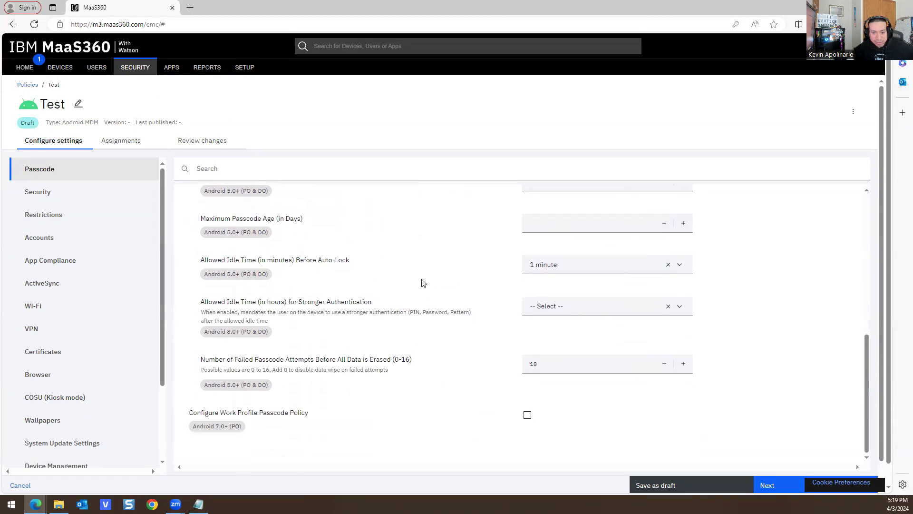
{"action": "scroll", "coordinate": [687, 209], "scroll_direction": "up", "scroll_amount": 8}
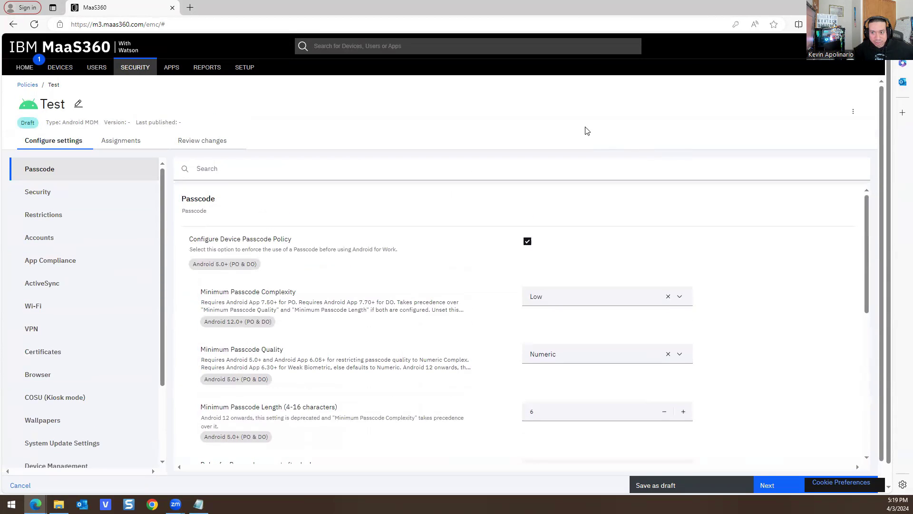
{"action": "scroll", "coordinate": [612, 281], "scroll_direction": "down", "scroll_amount": 5}
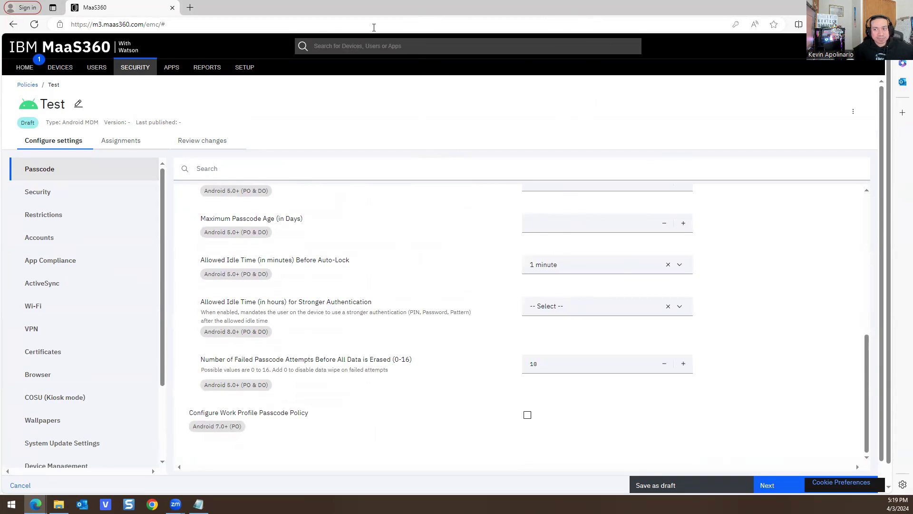
{"action": "double_click", "coordinate": [425, 12]}
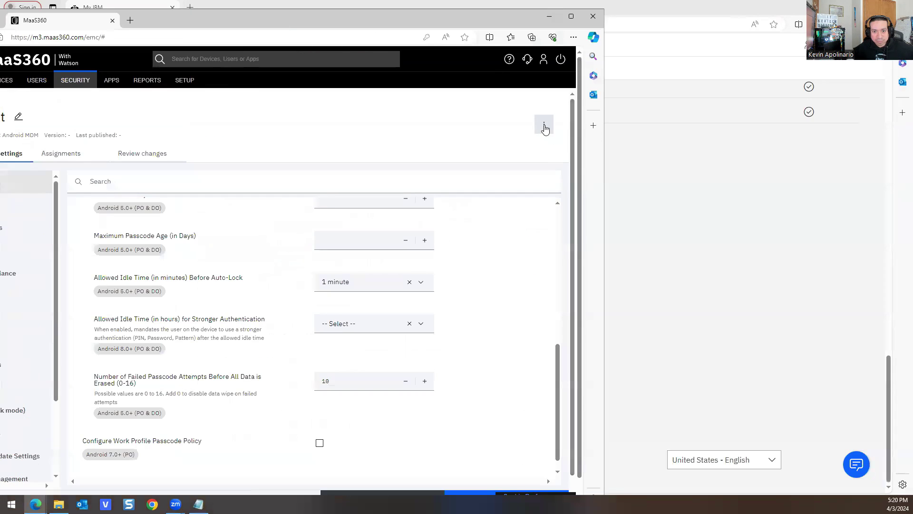
{"action": "left_click", "coordinate": [543, 124]}
{"action": "left_click", "coordinate": [398, 113]}
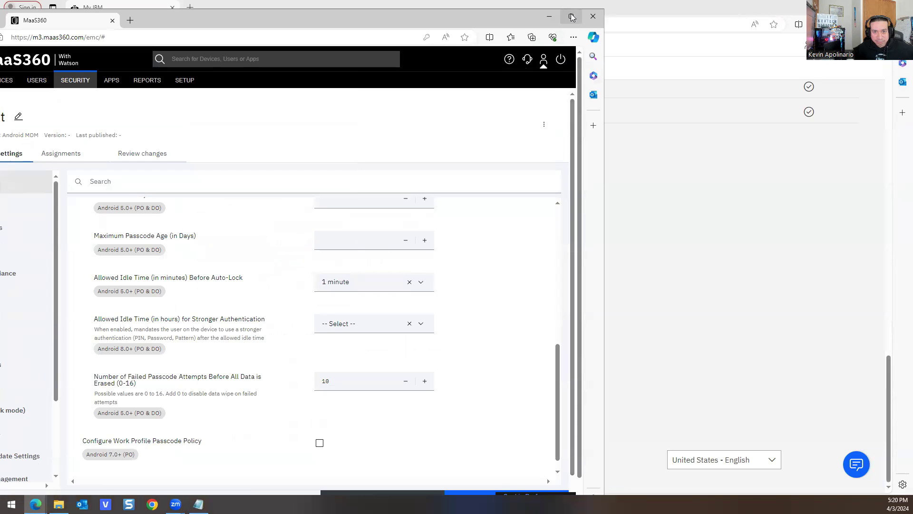
{"action": "left_click", "coordinate": [571, 17]}
{"action": "scroll", "coordinate": [579, 432], "scroll_direction": "down", "scroll_amount": 1}
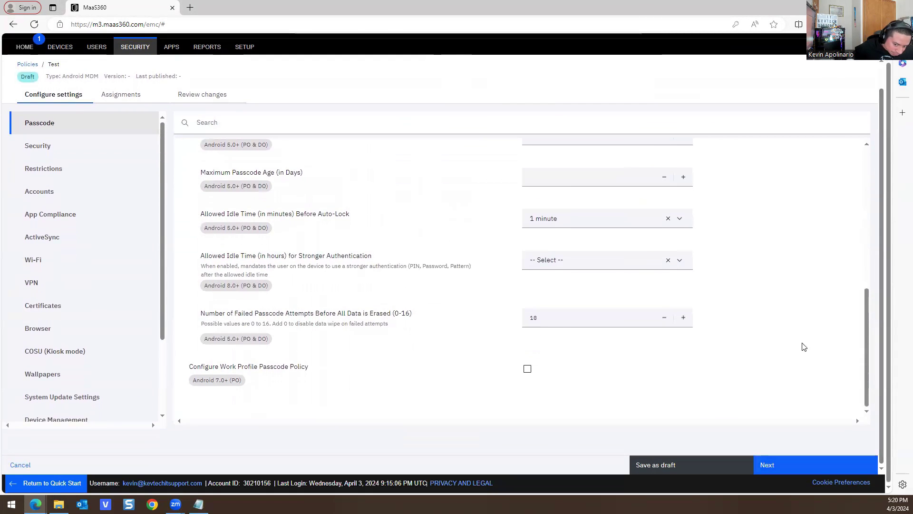
{"action": "left_click", "coordinate": [764, 465]}
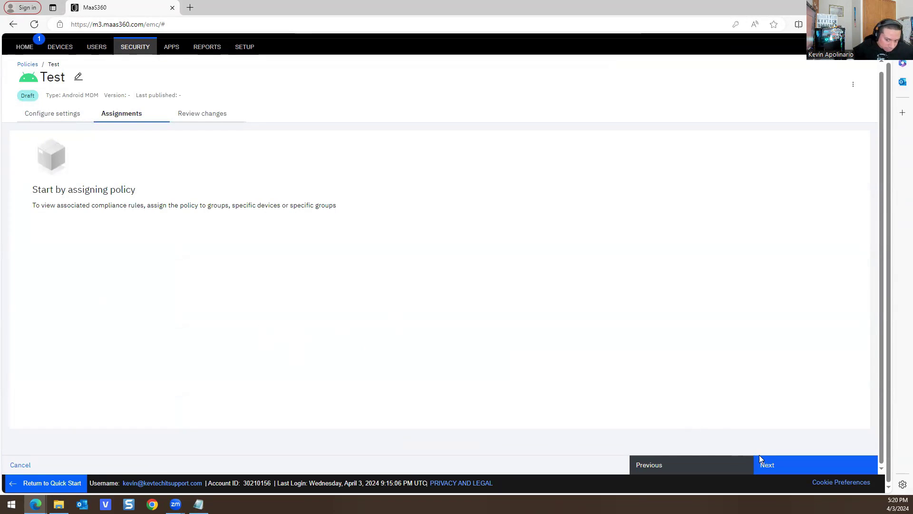
{"action": "left_click", "coordinate": [786, 463]}
{"action": "left_click", "coordinate": [787, 464]}
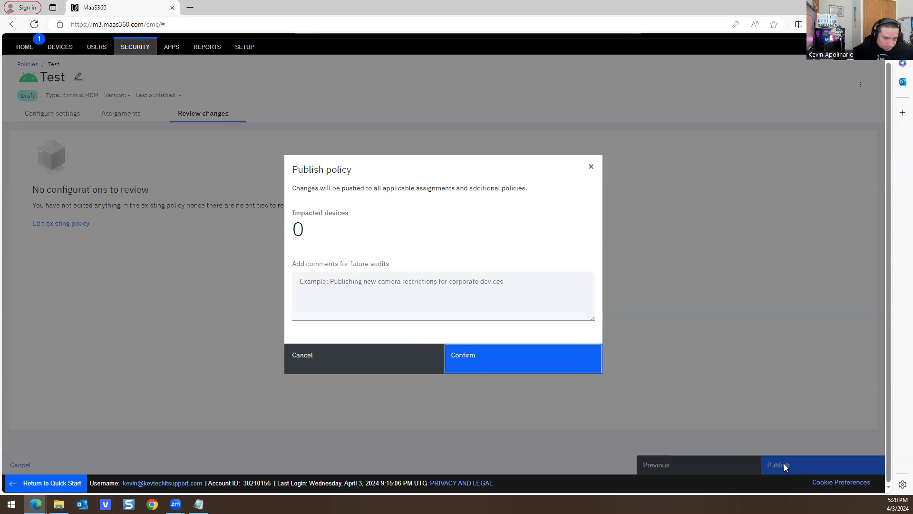
{"action": "left_click", "coordinate": [471, 364]}
{"action": "key", "text": "ctrl+v"}
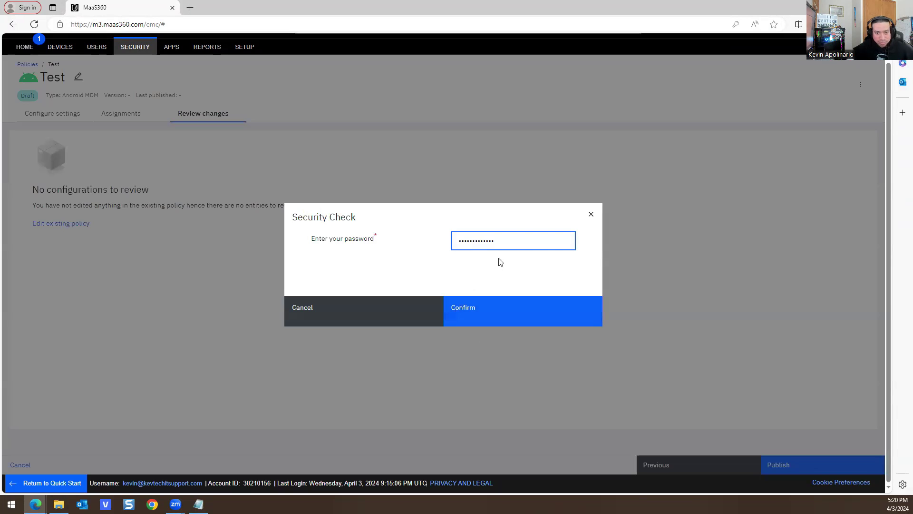
{"action": "left_click", "coordinate": [459, 314]}
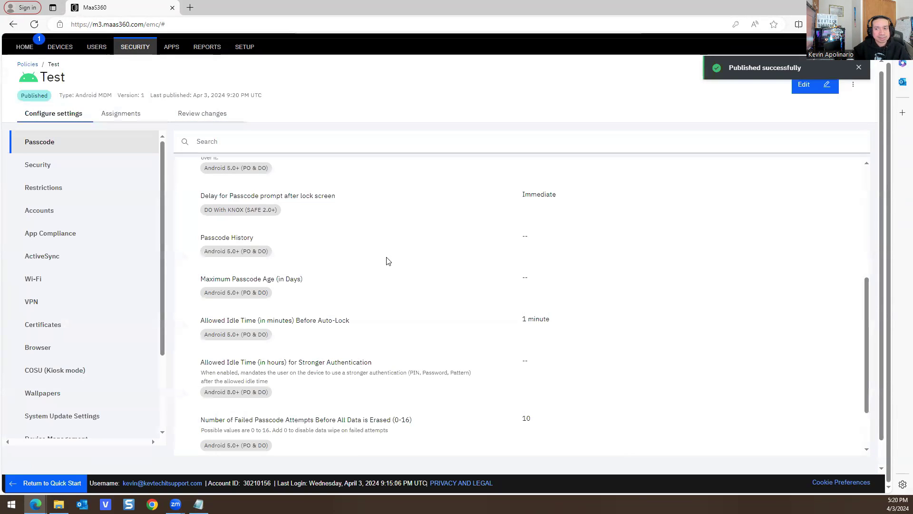
{"action": "scroll", "coordinate": [387, 261], "scroll_direction": "up", "scroll_amount": 5}
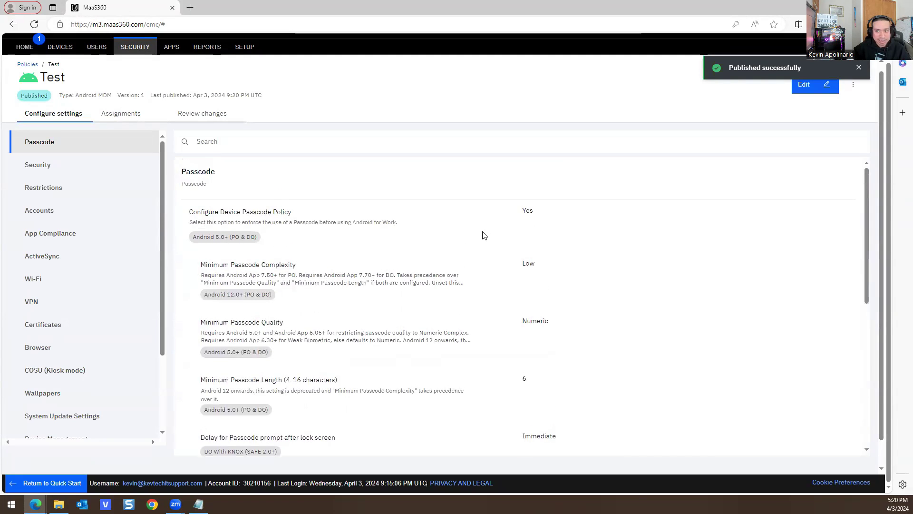
- Browse the Test policy's Device Security settings, then expand its Restrictions group
{"action": "double_click", "coordinate": [453, 8]}
{"action": "double_click", "coordinate": [453, 8]}
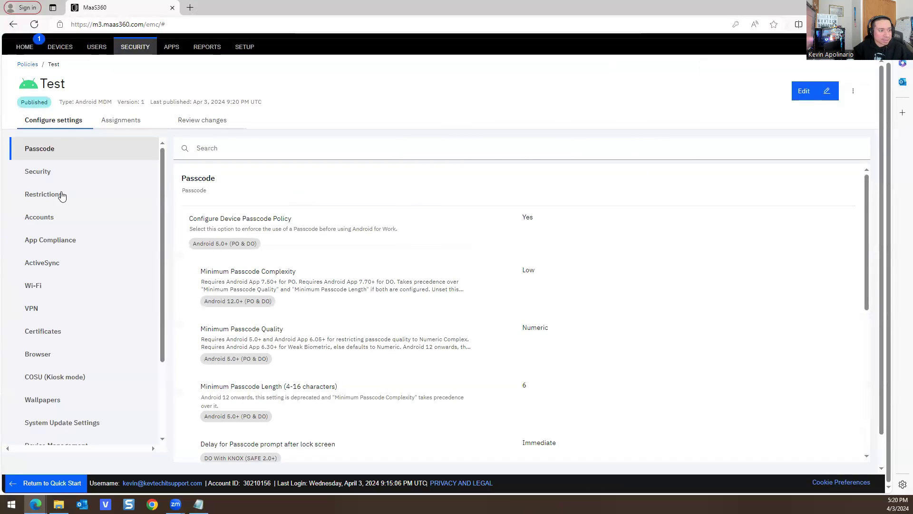
{"action": "left_click", "coordinate": [57, 173]}
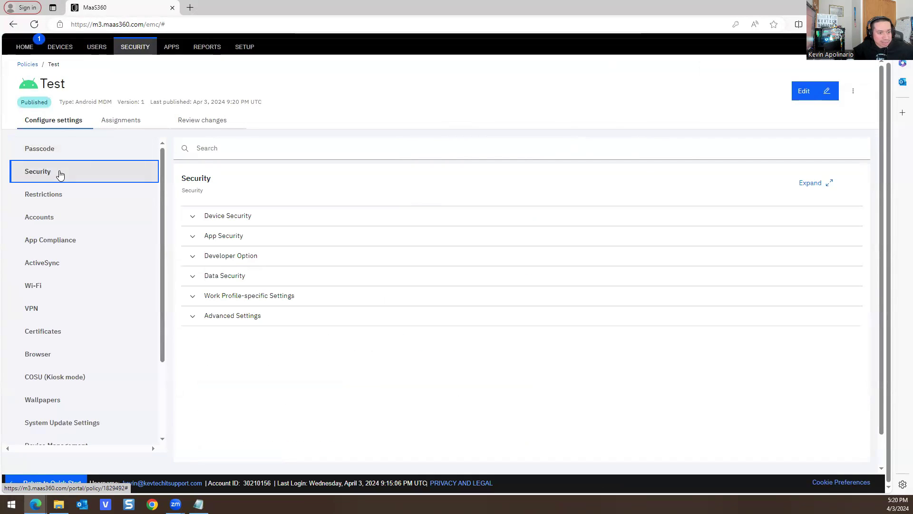
{"action": "left_click", "coordinate": [230, 218]}
{"action": "scroll", "coordinate": [284, 271], "scroll_direction": "down", "scroll_amount": 2}
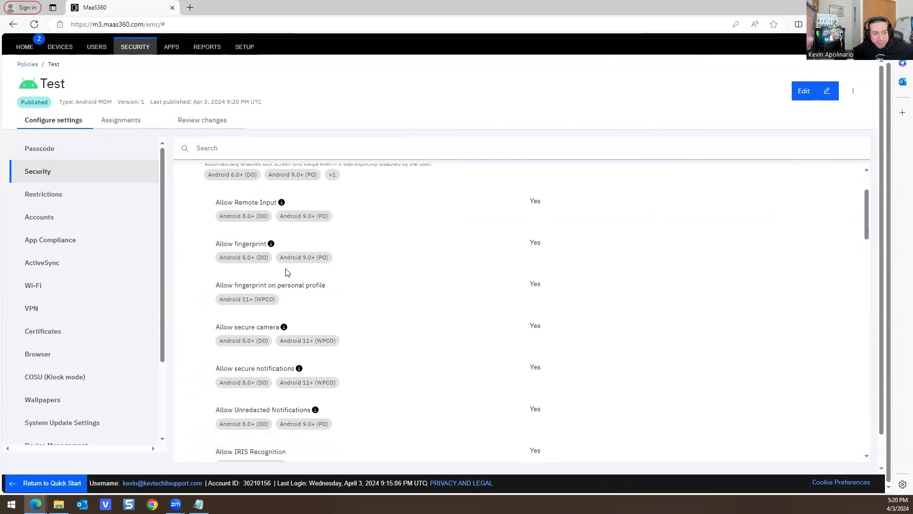
{"action": "scroll", "coordinate": [286, 266], "scroll_direction": "down", "scroll_amount": 2}
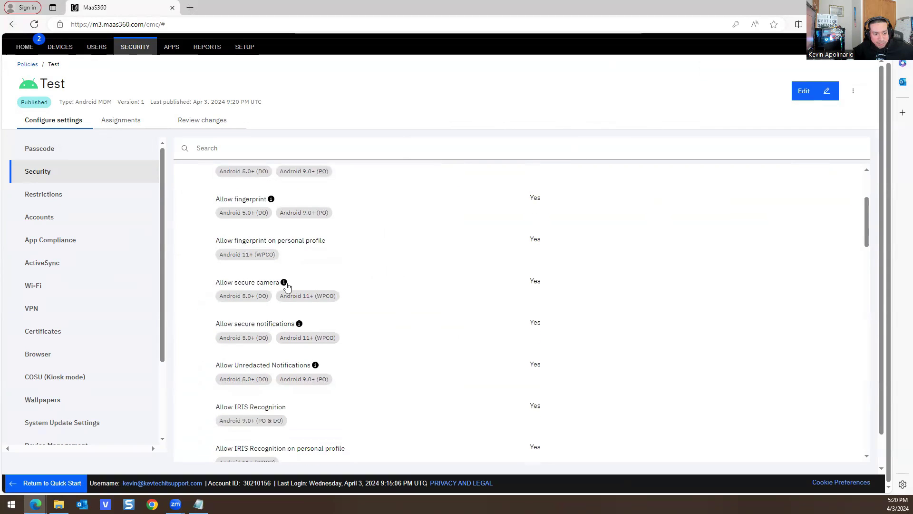
{"action": "mouse_move", "coordinate": [284, 282]}
{"action": "scroll", "coordinate": [314, 310], "scroll_direction": "down", "scroll_amount": 4}
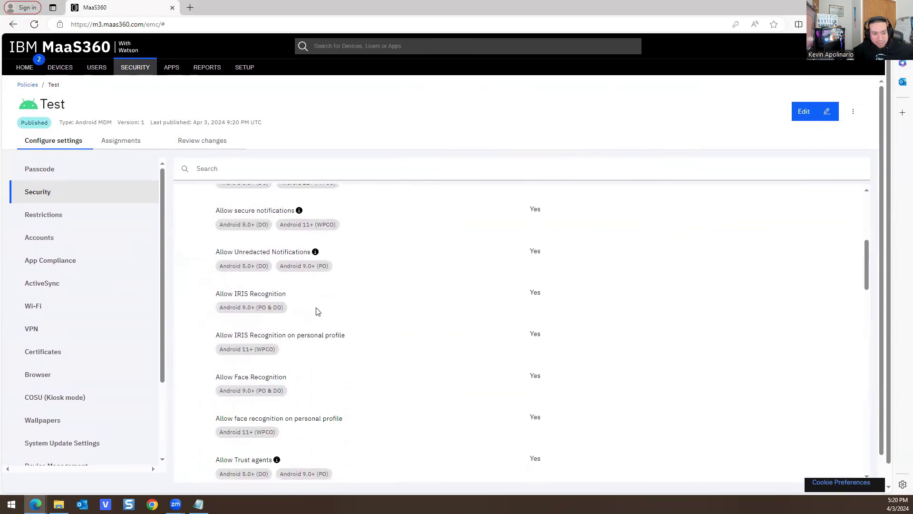
{"action": "scroll", "coordinate": [304, 309], "scroll_direction": "up", "scroll_amount": 4}
{"action": "scroll", "coordinate": [280, 267], "scroll_direction": "down", "scroll_amount": 7}
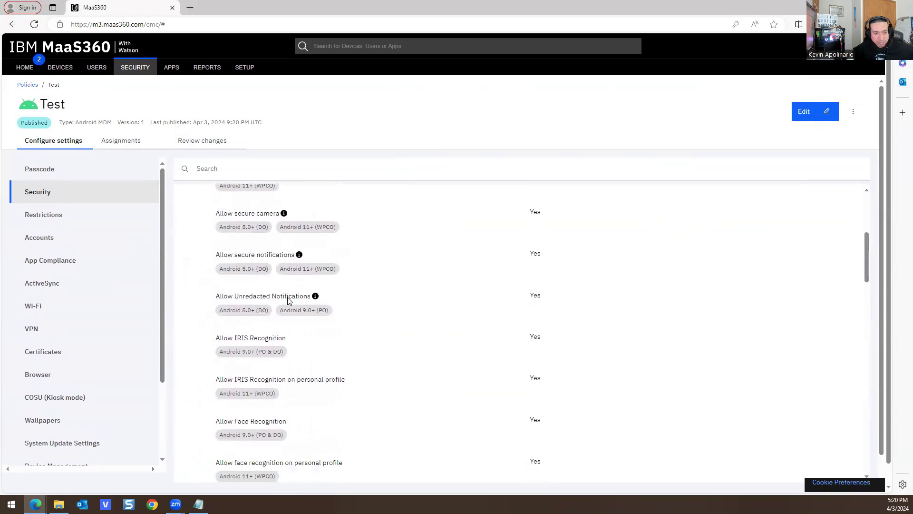
{"action": "scroll", "coordinate": [259, 352], "scroll_direction": "down", "scroll_amount": 12}
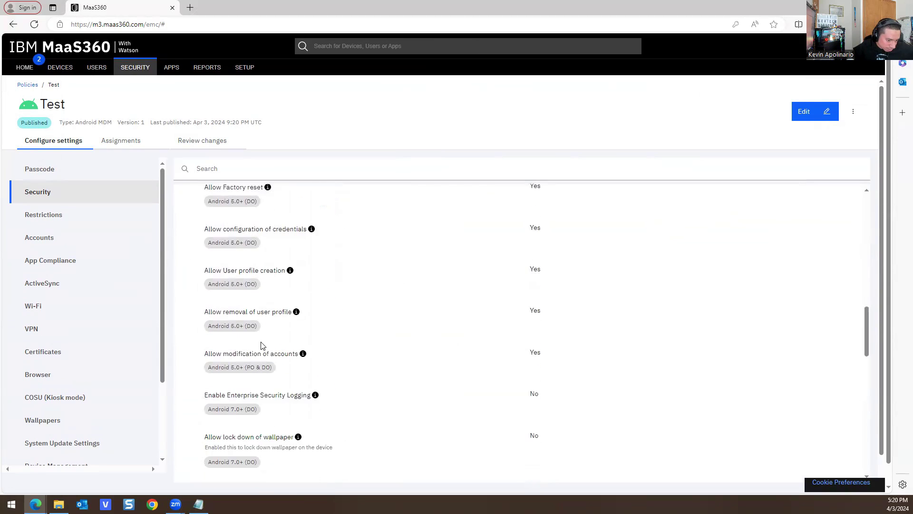
{"action": "left_click", "coordinate": [58, 223]}
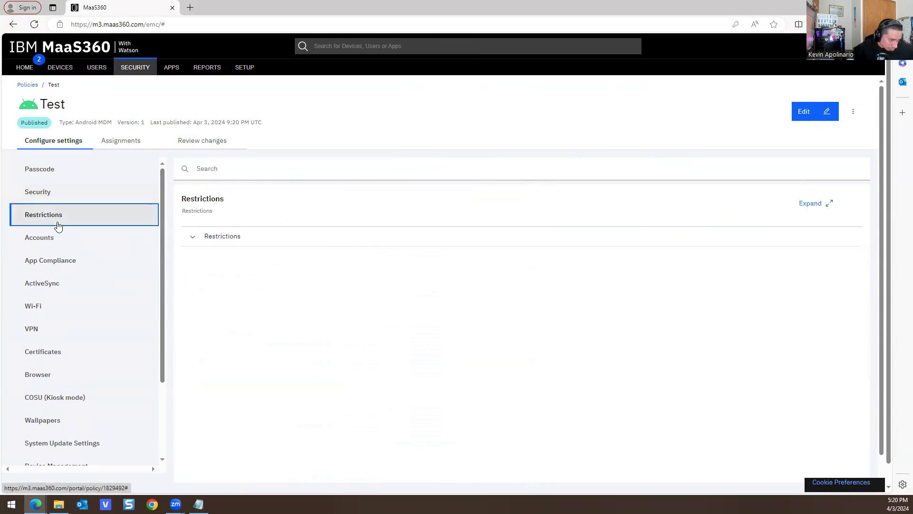
{"action": "left_click", "coordinate": [217, 241]}
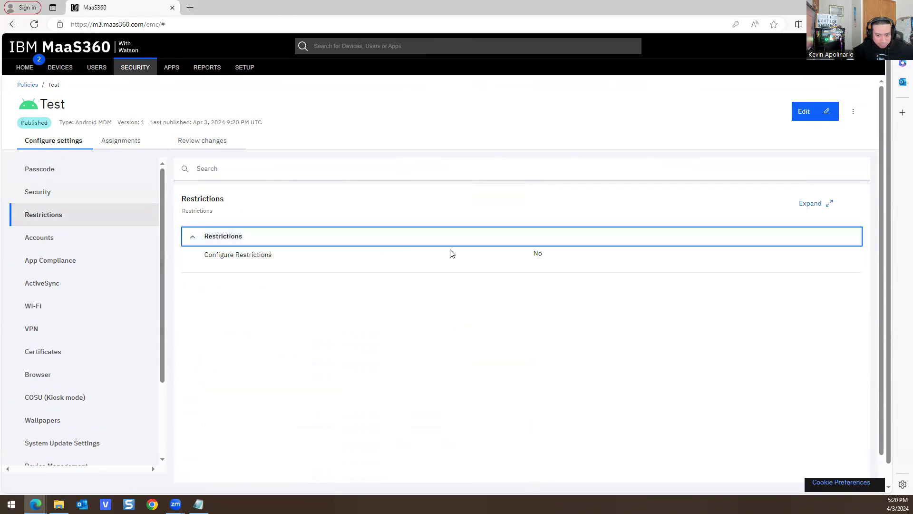
- Turn on Configure Restrictions and disallow the camera on the device and personal profile
{"action": "left_click", "coordinate": [815, 112]}
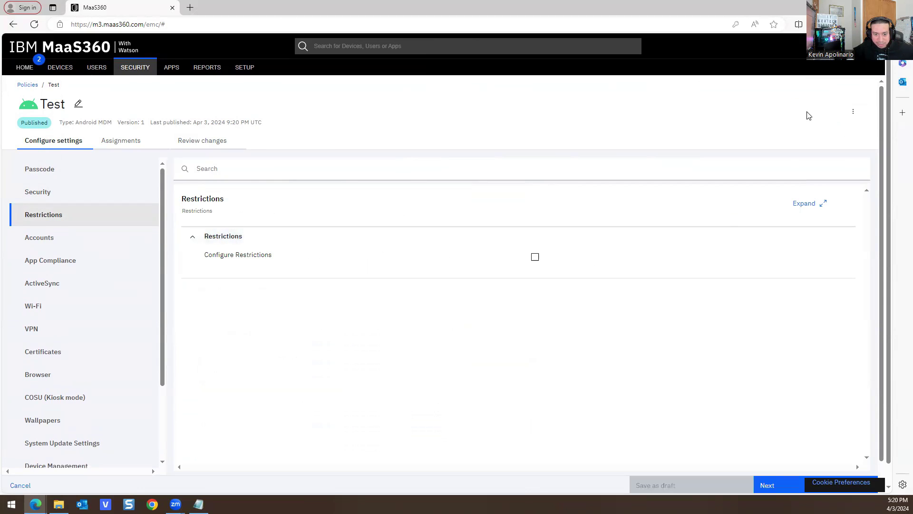
{"action": "left_click", "coordinate": [535, 257]}
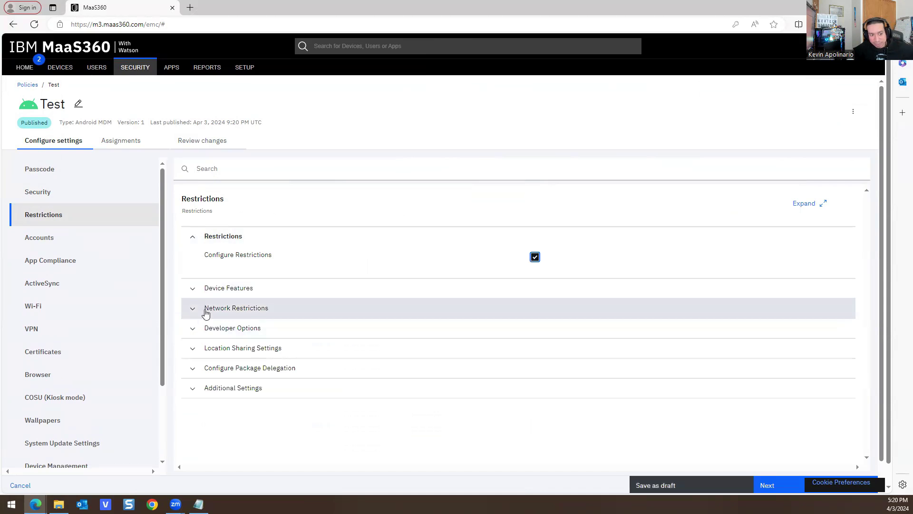
{"action": "left_click", "coordinate": [218, 288]}
{"action": "scroll", "coordinate": [297, 314], "scroll_direction": "down", "scroll_amount": 1}
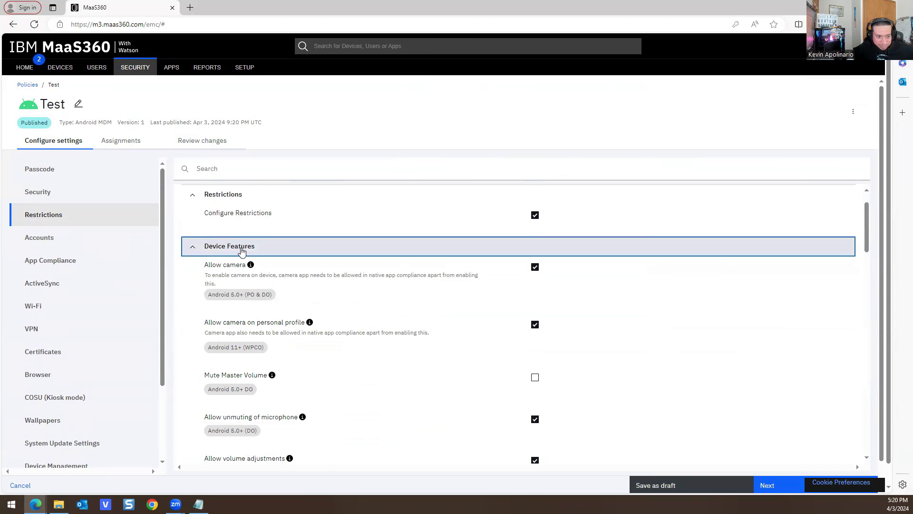
{"action": "scroll", "coordinate": [388, 308], "scroll_direction": "down", "scroll_amount": 5}
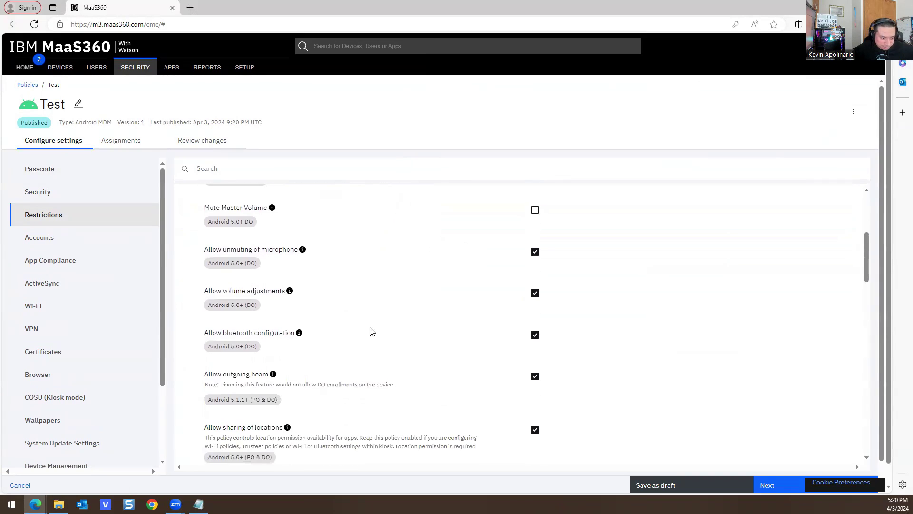
{"action": "scroll", "coordinate": [328, 340], "scroll_direction": "up", "scroll_amount": 2}
{"action": "scroll", "coordinate": [319, 341], "scroll_direction": "up", "scroll_amount": 3}
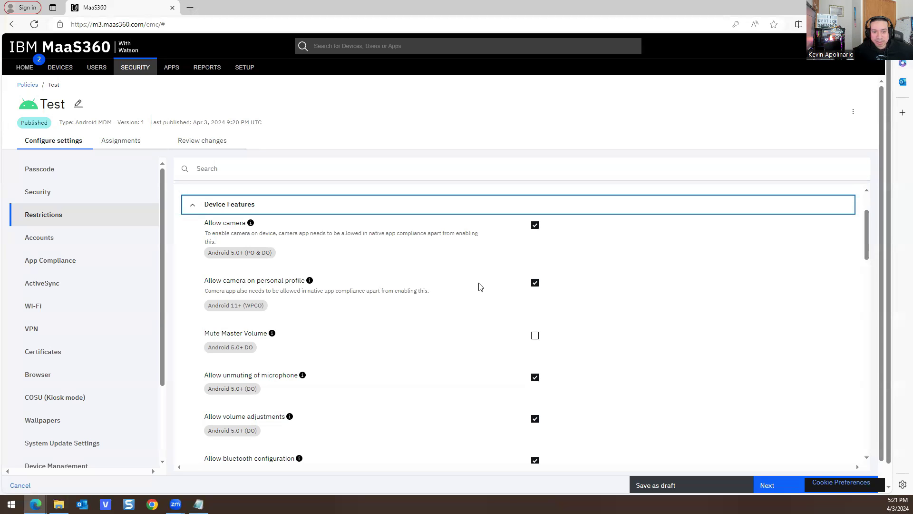
{"action": "left_click", "coordinate": [535, 225]}
{"action": "left_click", "coordinate": [535, 284]}
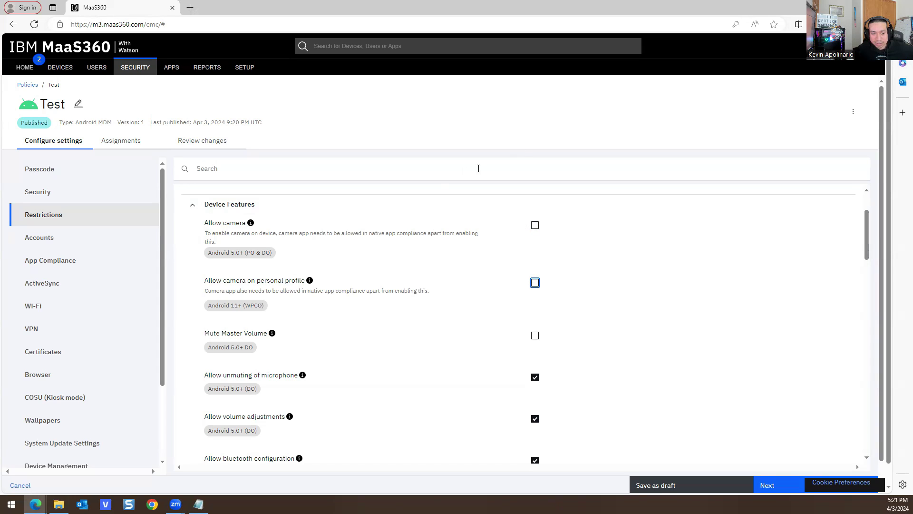
- Publish the updated Test policy as Version 2, passing the password security check
{"action": "double_click", "coordinate": [557, 12]}
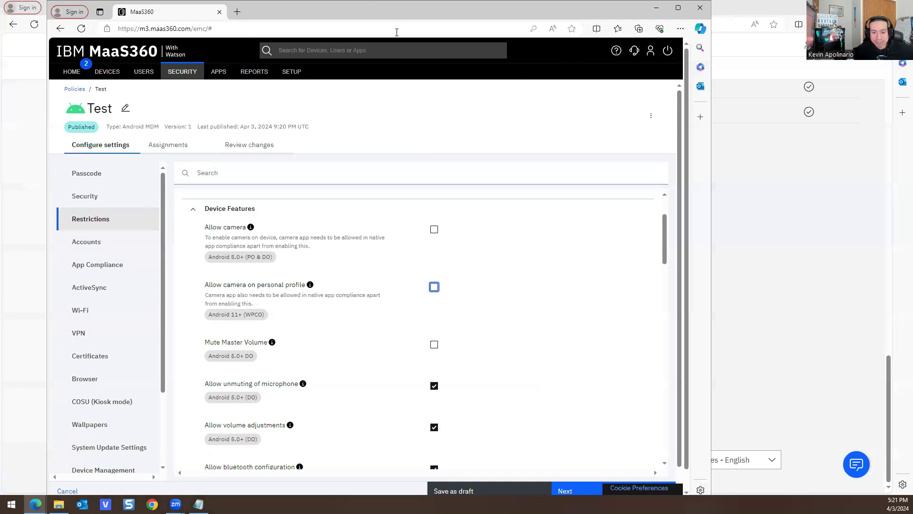
{"action": "left_click", "coordinate": [594, 486]}
{"action": "scroll", "coordinate": [585, 407], "scroll_direction": "down", "scroll_amount": 2}
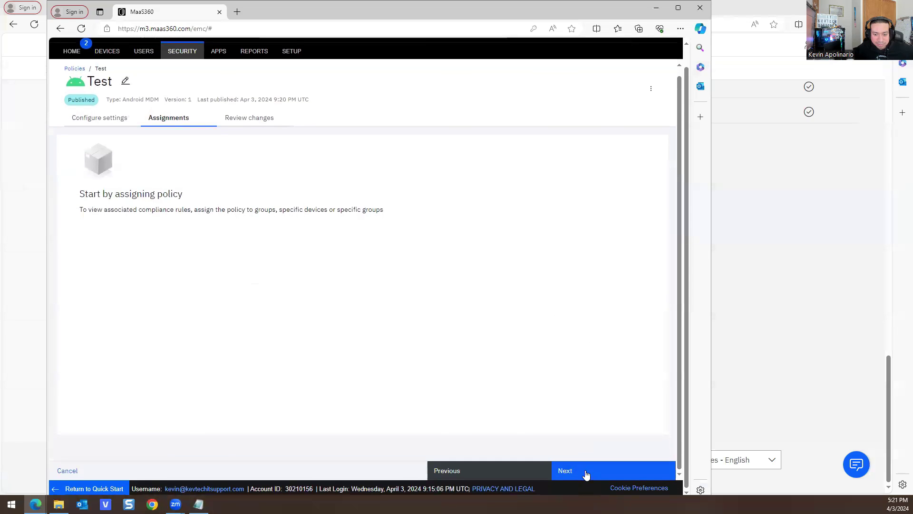
{"action": "left_click", "coordinate": [586, 471]}
{"action": "left_click", "coordinate": [586, 471]}
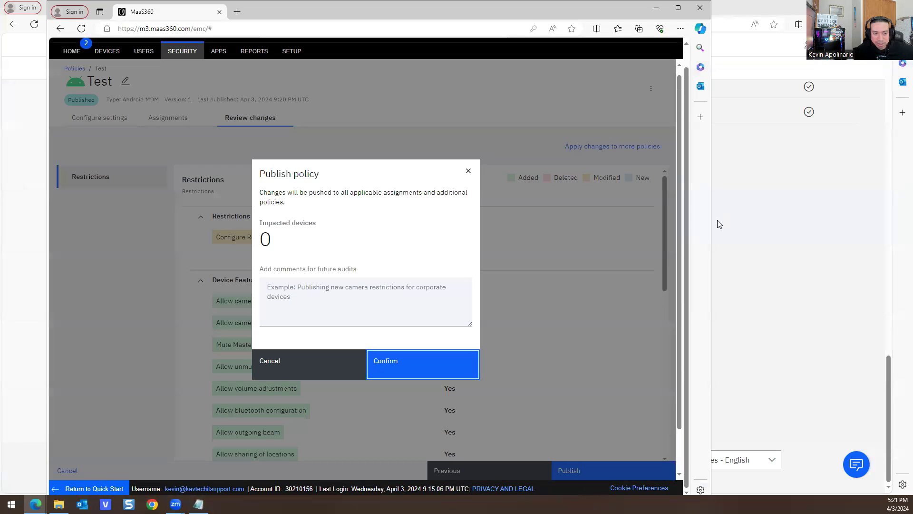
{"action": "left_click", "coordinate": [408, 373]}
{"action": "key", "text": "ctrl+v"}
{"action": "left_click", "coordinate": [403, 317]}
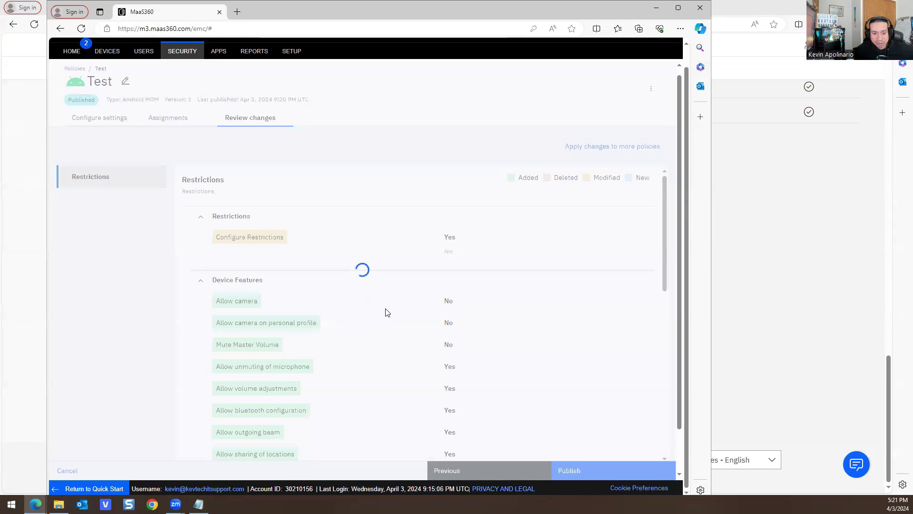
- Open the Test policy's Wi-Fi Profile settings in edit mode
{"action": "left_click", "coordinate": [678, 7]}
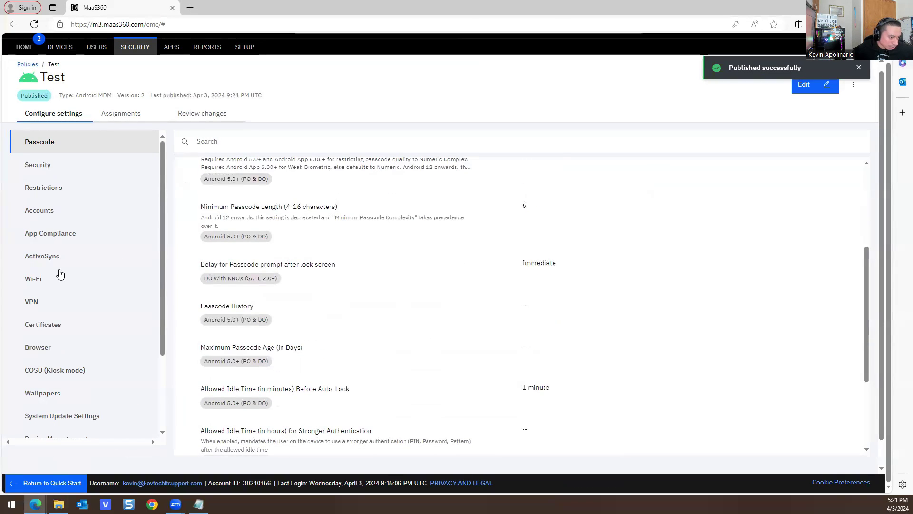
{"action": "left_click", "coordinate": [39, 284]}
{"action": "left_click", "coordinate": [205, 208]}
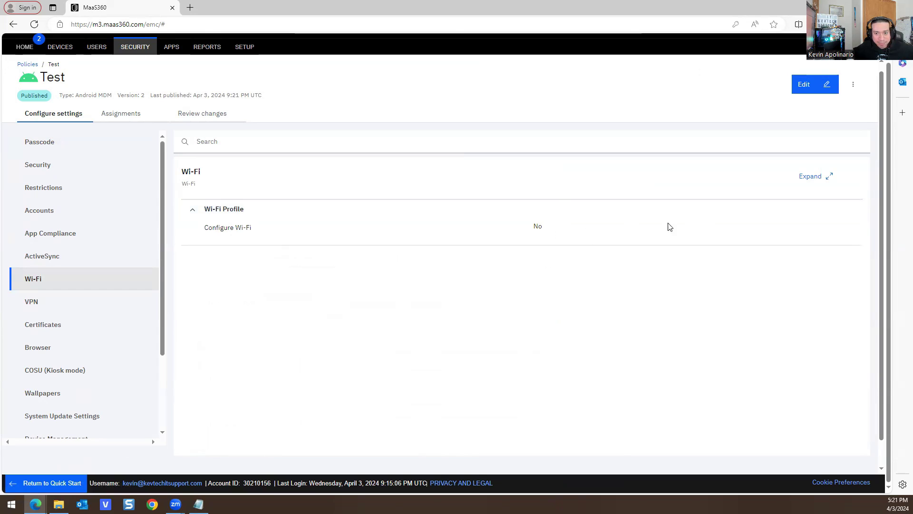
{"action": "double_click", "coordinate": [366, 9]}
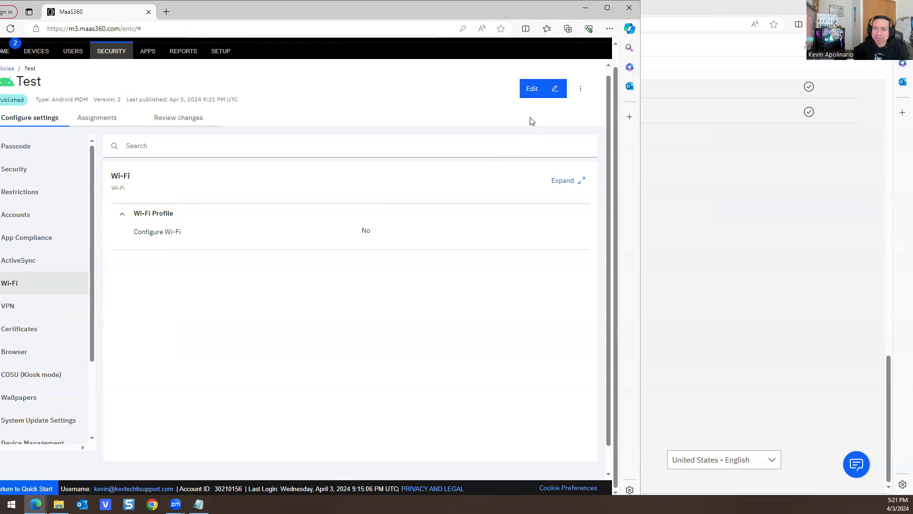
{"action": "left_click", "coordinate": [530, 90]}
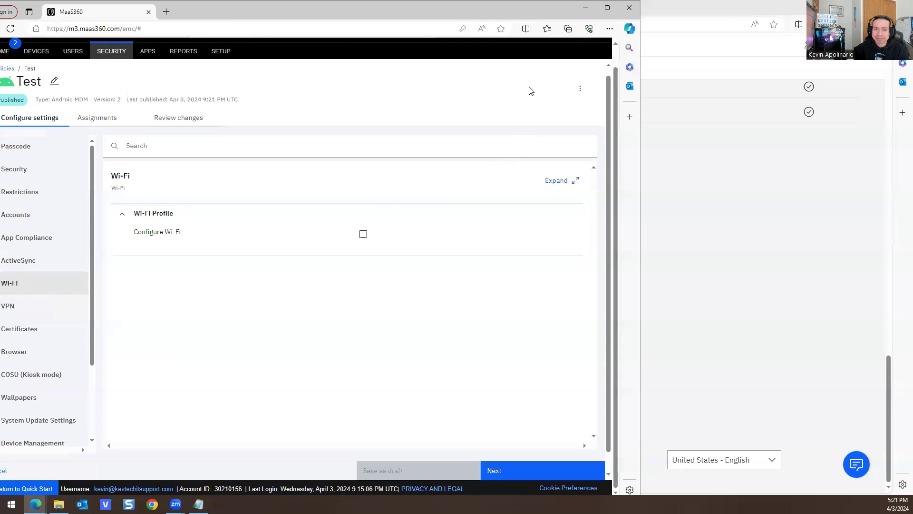
- Enable Configure Wi-Fi, mark a non-broadcast SSID, and try WPA/WPA2 PSK with a pasted key
{"action": "left_click", "coordinate": [363, 235]}
{"action": "scroll", "coordinate": [367, 242], "scroll_direction": "down", "scroll_amount": 1}
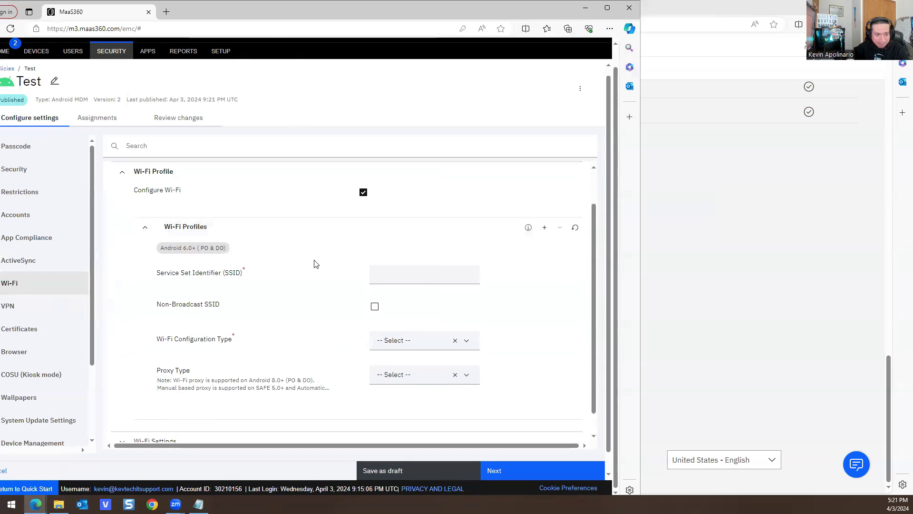
{"action": "scroll", "coordinate": [381, 259], "scroll_direction": "down", "scroll_amount": 1}
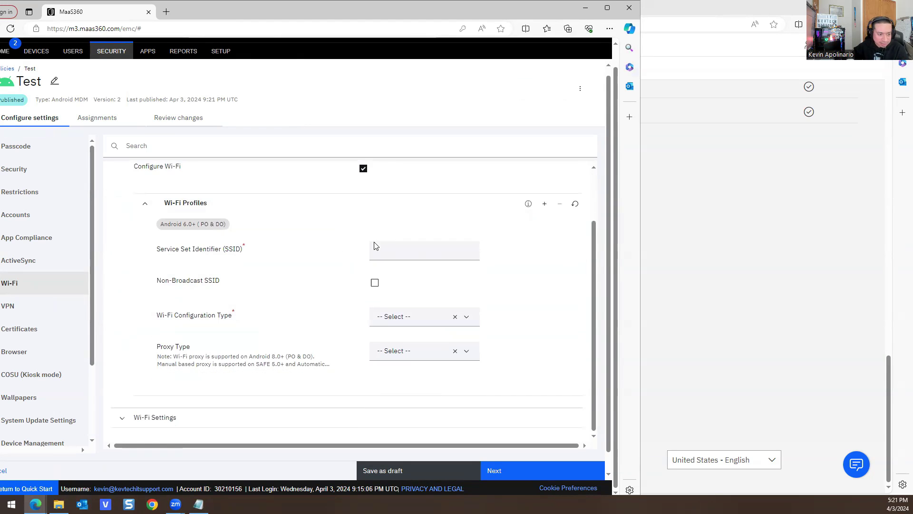
{"action": "left_click", "coordinate": [374, 285]}
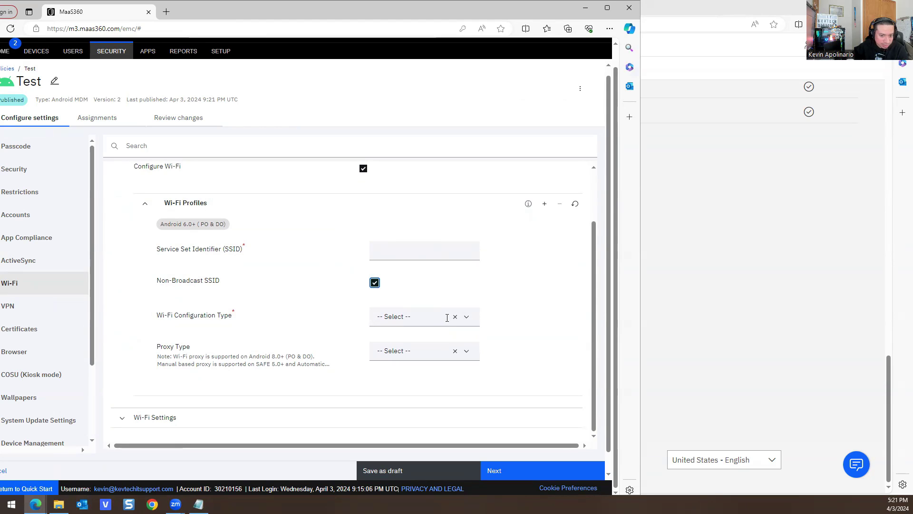
{"action": "left_click", "coordinate": [467, 318]}
{"action": "scroll", "coordinate": [428, 304], "scroll_direction": "down", "scroll_amount": 1}
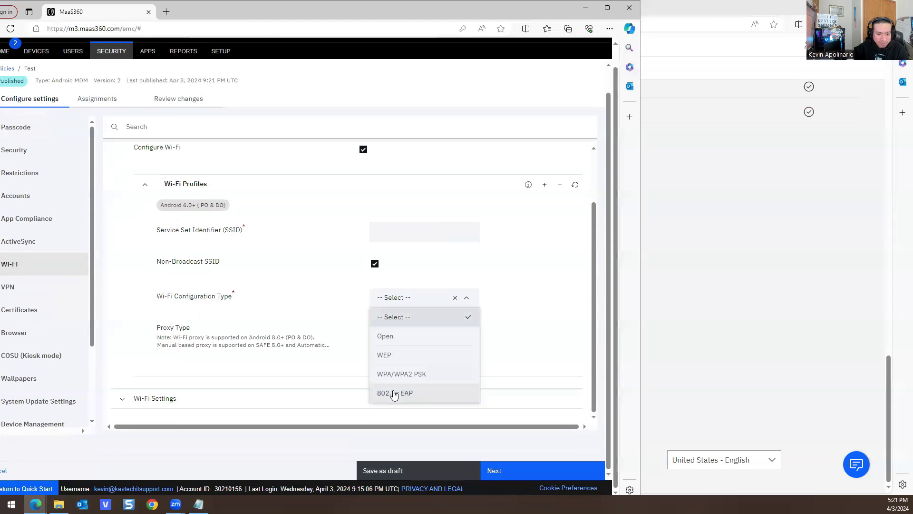
{"action": "left_click", "coordinate": [401, 375]}
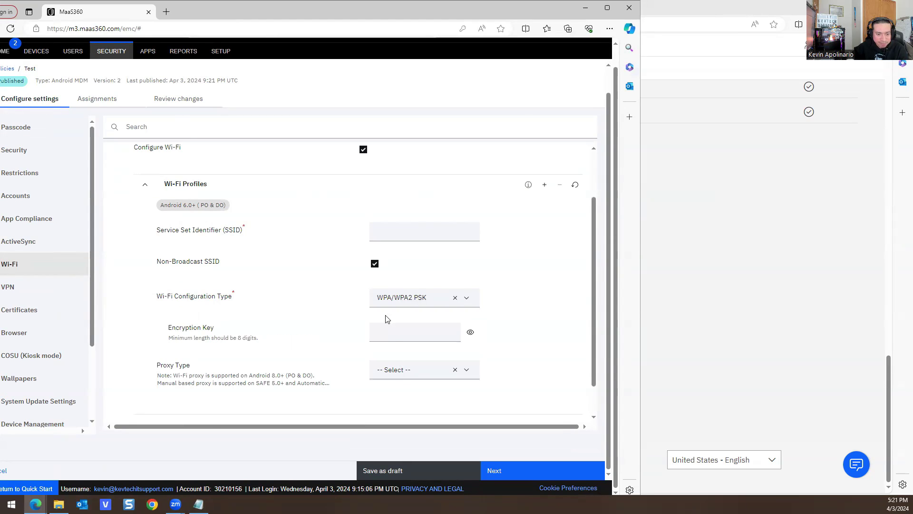
{"action": "key", "text": "ctrl+v"}
{"action": "scroll", "coordinate": [326, 307], "scroll_direction": "down", "scroll_amount": 1}
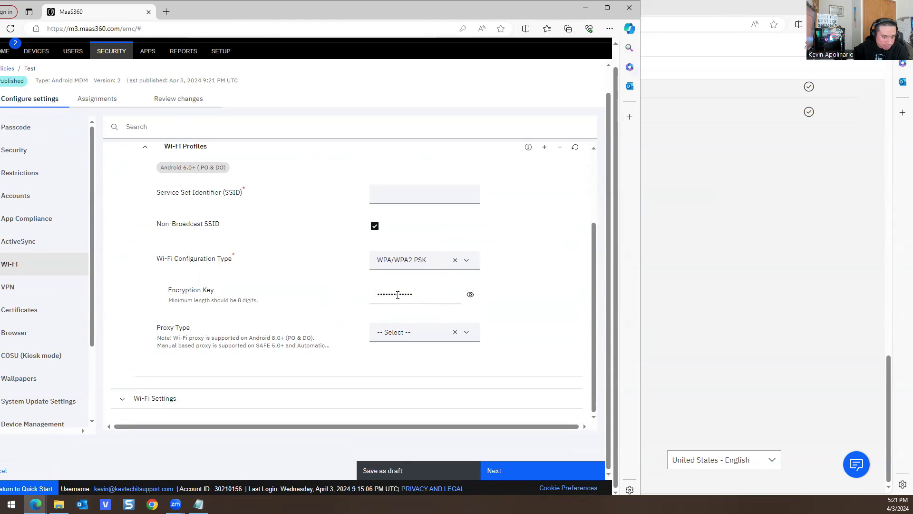
- Switch the Wi-Fi configuration type to Open and clear Proxy Type after trying Manual and Automatic
{"action": "left_click", "coordinate": [441, 262]}
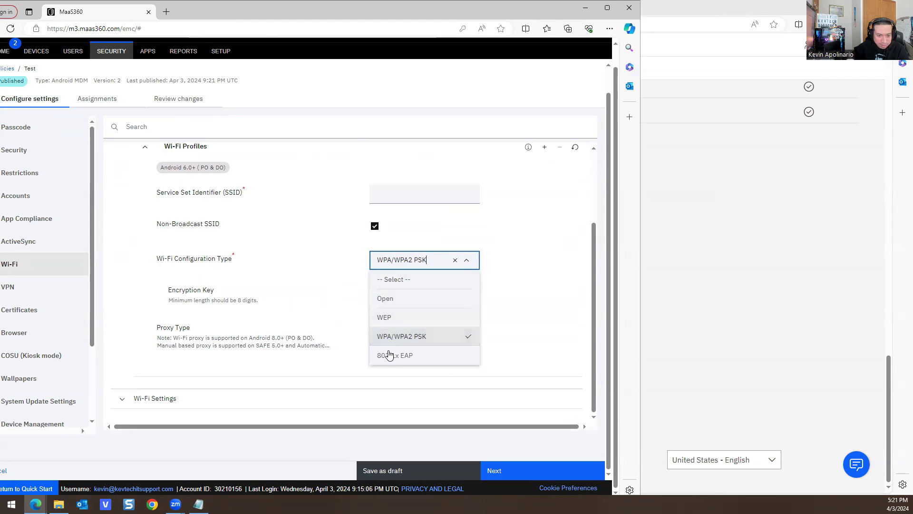
{"action": "left_click", "coordinate": [389, 300]}
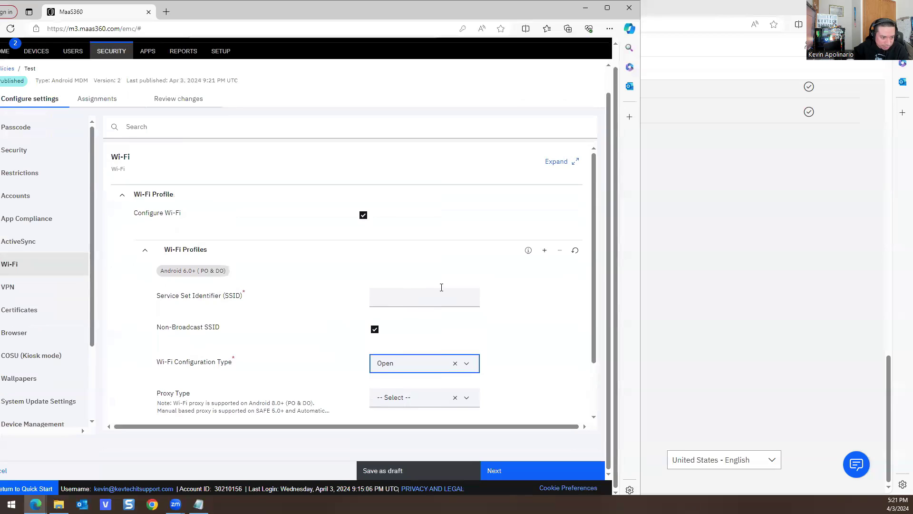
{"action": "left_click", "coordinate": [453, 334]}
{"action": "left_click", "coordinate": [447, 337]}
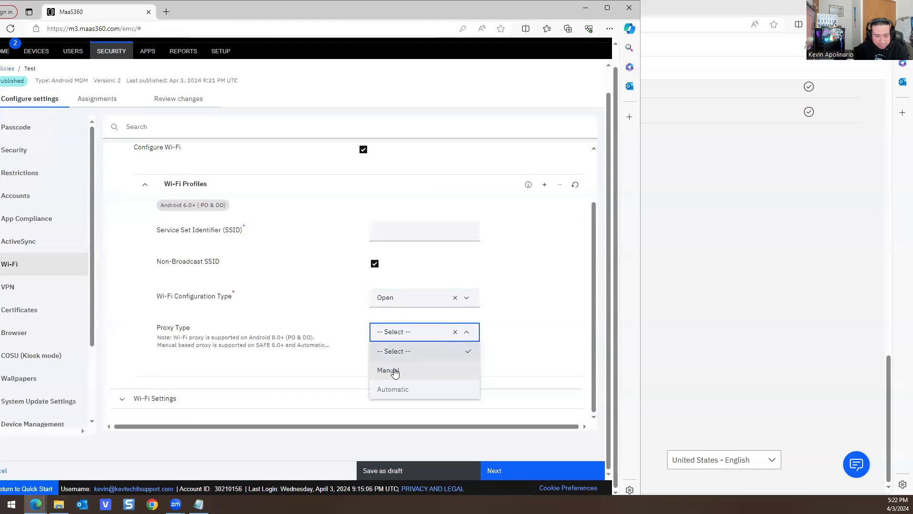
{"action": "left_click", "coordinate": [464, 349]}
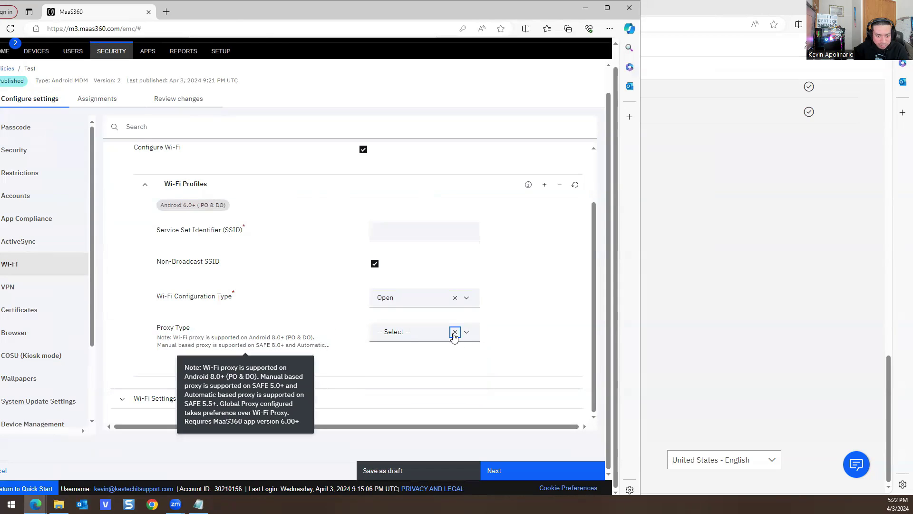
{"action": "left_click", "coordinate": [454, 332]}
{"action": "left_click", "coordinate": [471, 334]}
{"action": "left_click", "coordinate": [402, 371]}
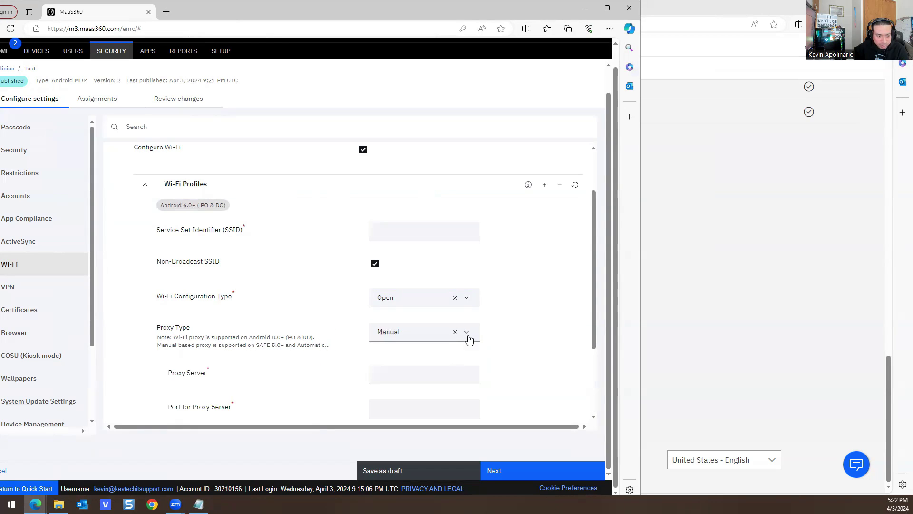
{"action": "left_click", "coordinate": [468, 336]}
{"action": "left_click", "coordinate": [413, 389]}
{"action": "scroll", "coordinate": [364, 311], "scroll_direction": "down", "scroll_amount": 1}
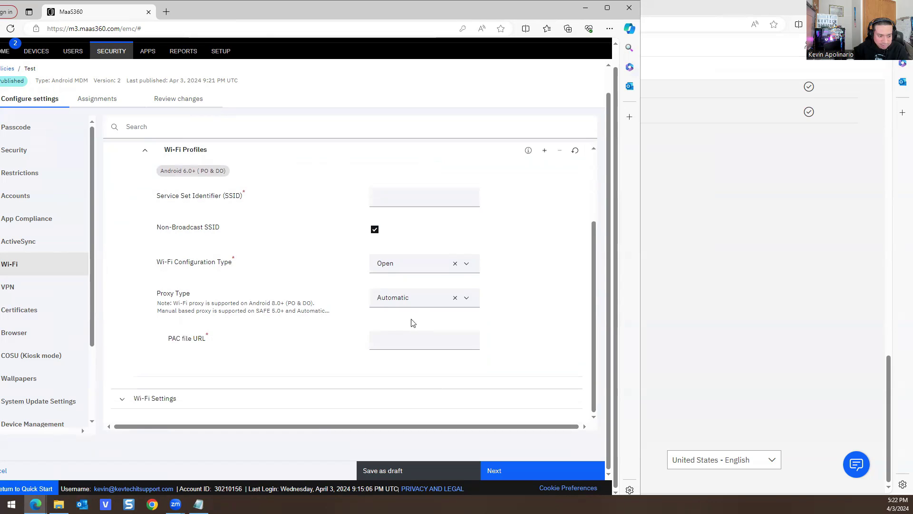
{"action": "left_click", "coordinate": [455, 298]}
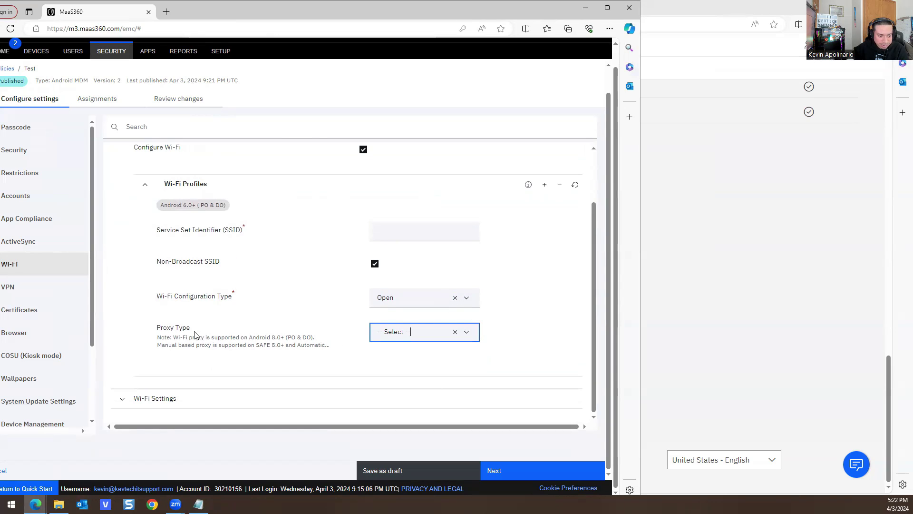
- Expand the Wi-Fi Settings section and toggle the Configure Wi-Fi option
{"action": "left_click", "coordinate": [153, 400]}
{"action": "scroll", "coordinate": [273, 267], "scroll_direction": "down", "scroll_amount": 1}
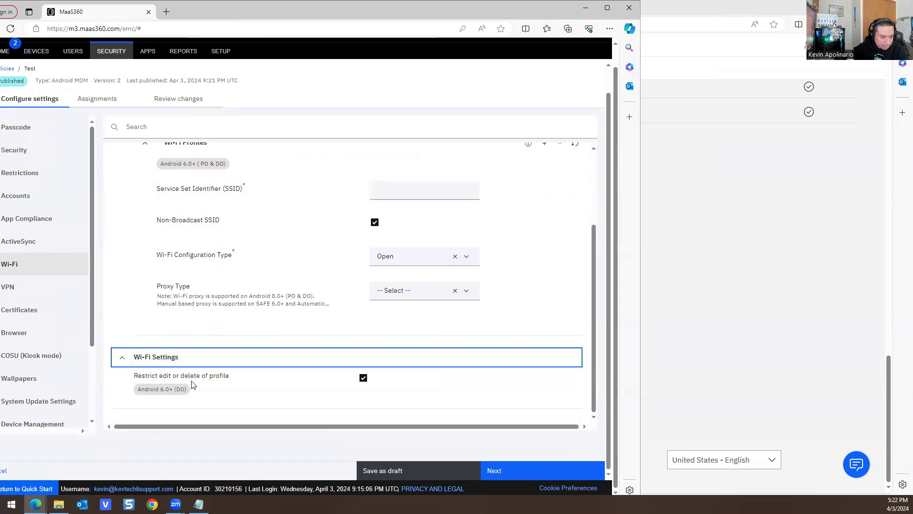
{"action": "scroll", "coordinate": [233, 340], "scroll_direction": "up", "scroll_amount": 3}
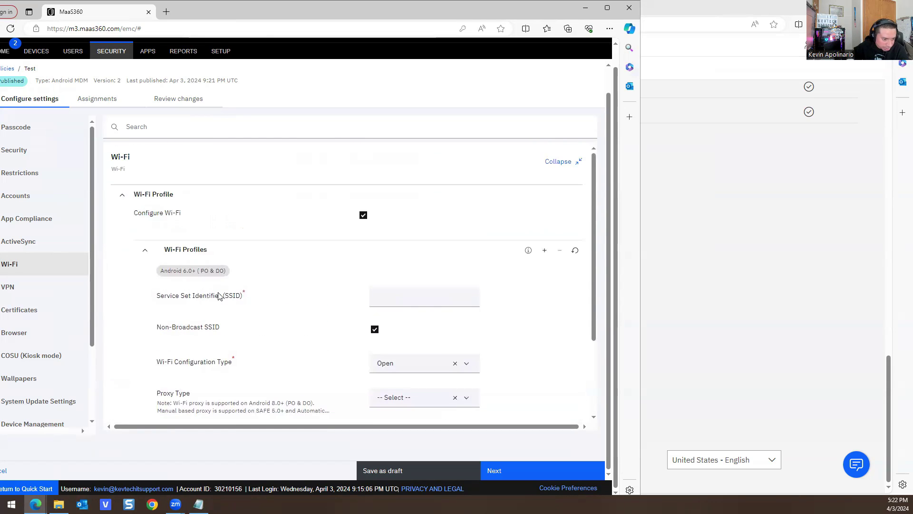
{"action": "double_click", "coordinate": [245, 294]}
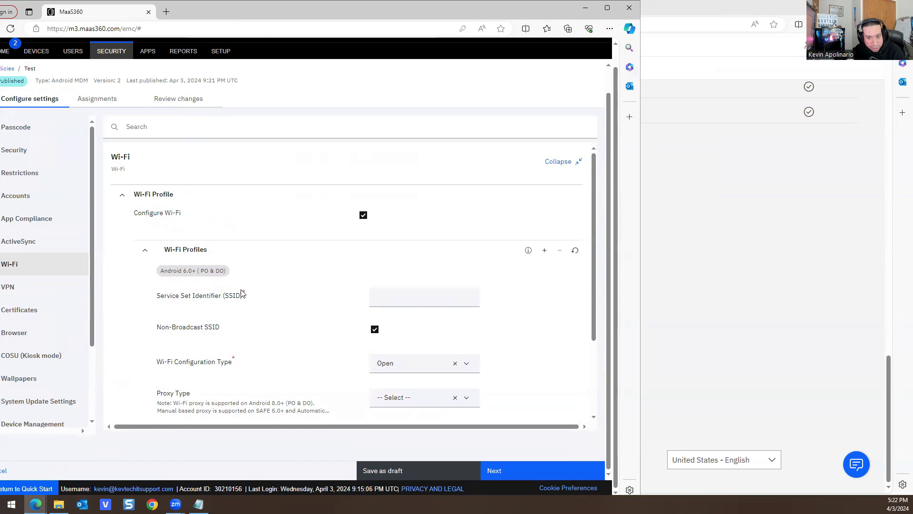
{"action": "mouse_move", "coordinate": [528, 250]}
{"action": "left_click", "coordinate": [608, 8]}
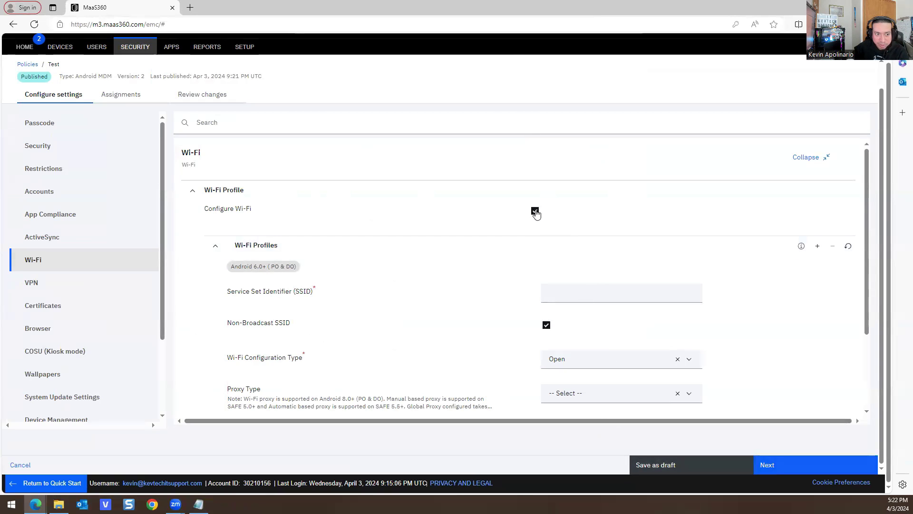
{"action": "left_click", "coordinate": [535, 212]}
- Publish the Test policy as Version 3 through Assignments and Review, confirming the security check
{"action": "left_click", "coordinate": [788, 470]}
{"action": "left_click", "coordinate": [788, 470]}
{"action": "left_click", "coordinate": [787, 468]}
{"action": "left_click", "coordinate": [482, 363]}
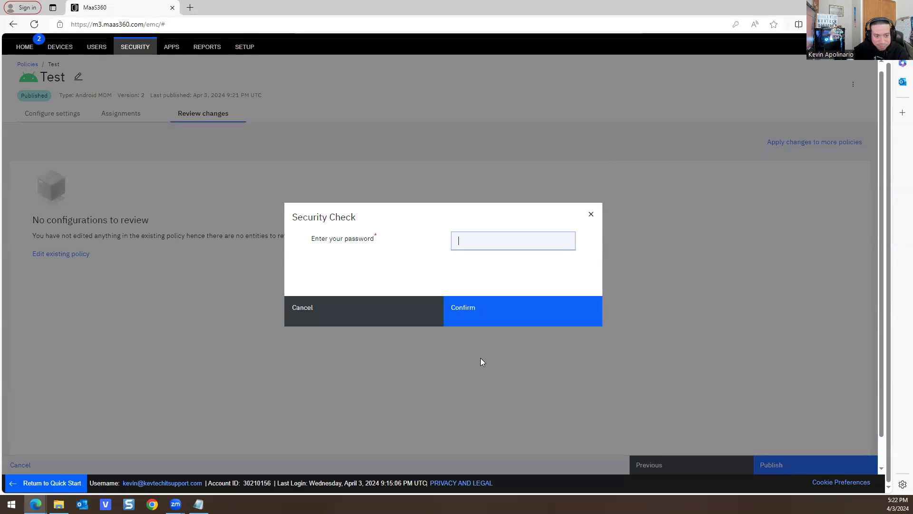
{"action": "left_click", "coordinate": [479, 316]}
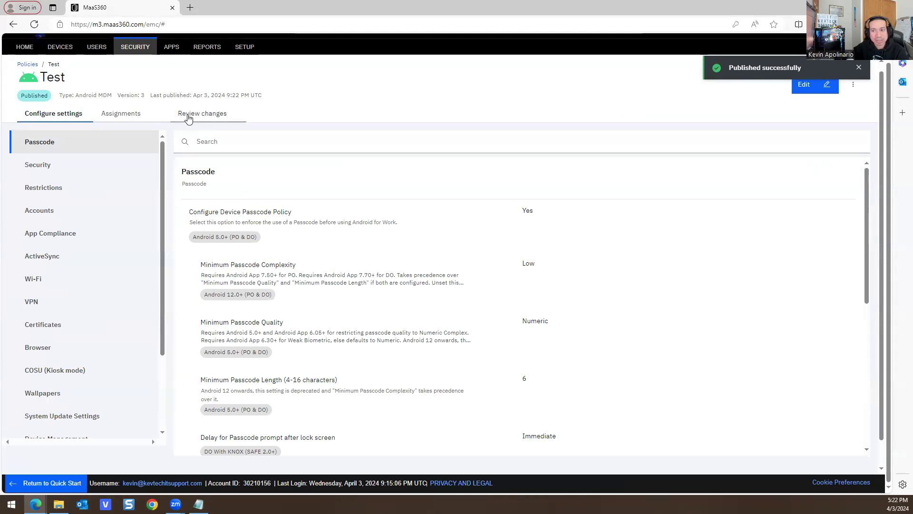
- Visit REPORTS > UEM Overview, go back, then switch to the Administrators audit report window
{"action": "left_click", "coordinate": [203, 48]}
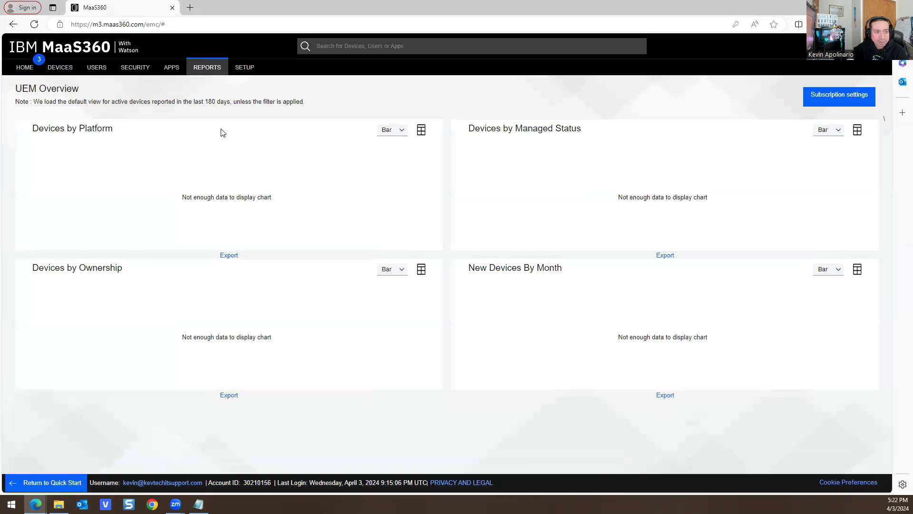
{"action": "mouse_move", "coordinate": [199, 68]}
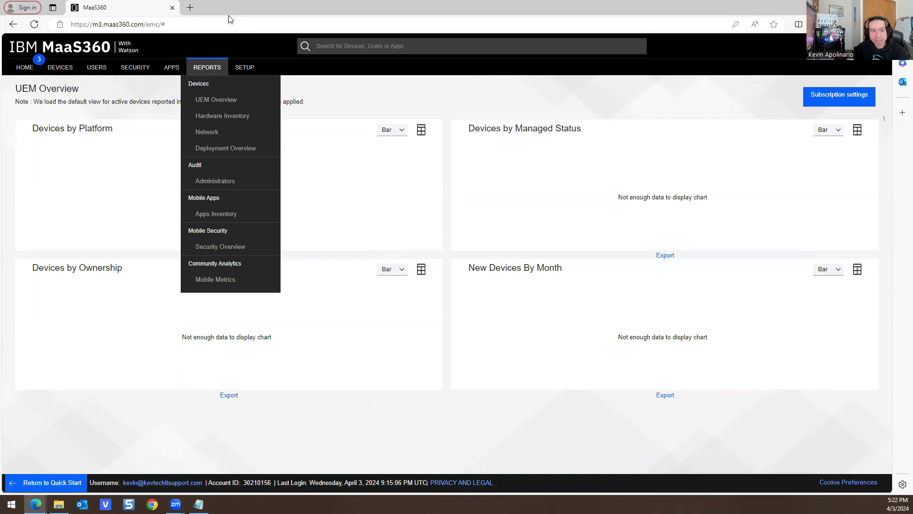
{"action": "key", "text": "alt+Left"}
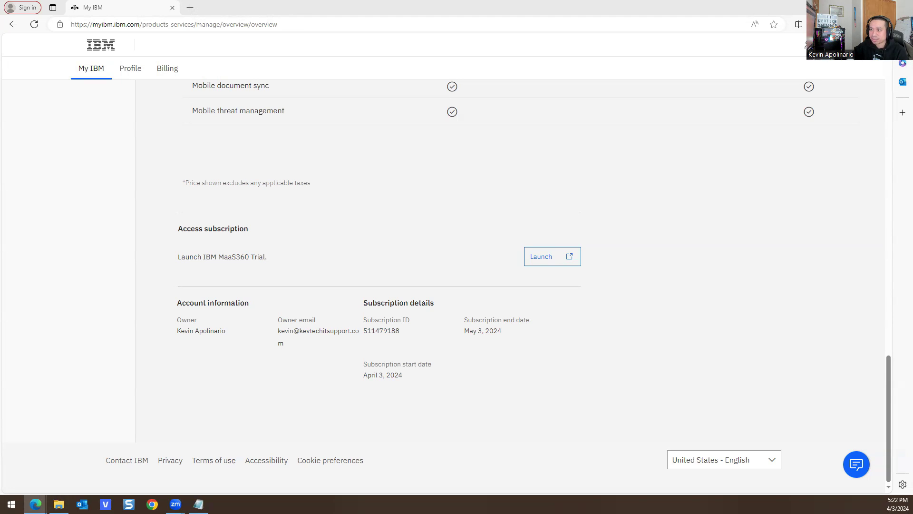
{"action": "key", "text": "alt+Tab"}
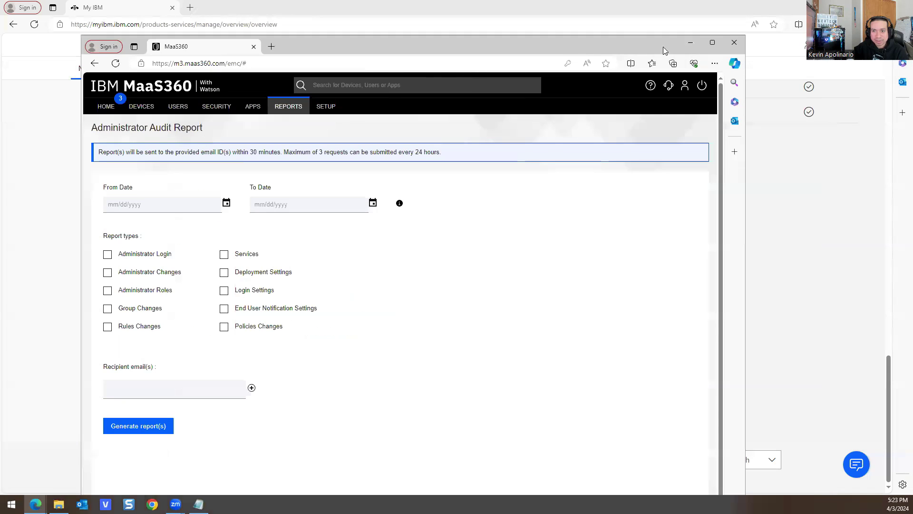
- Maximize the MaaS360 window and select Administrator Login as the report type
{"action": "double_click", "coordinate": [704, 48]}
{"action": "left_click_drag", "start_coordinate": [69, 214], "coordinate": [35, 215]}
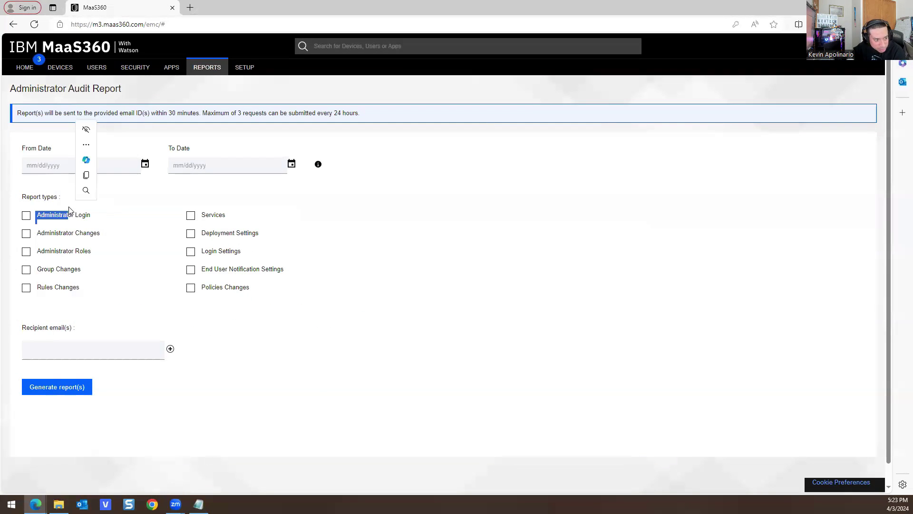
{"action": "left_click", "coordinate": [26, 215]}
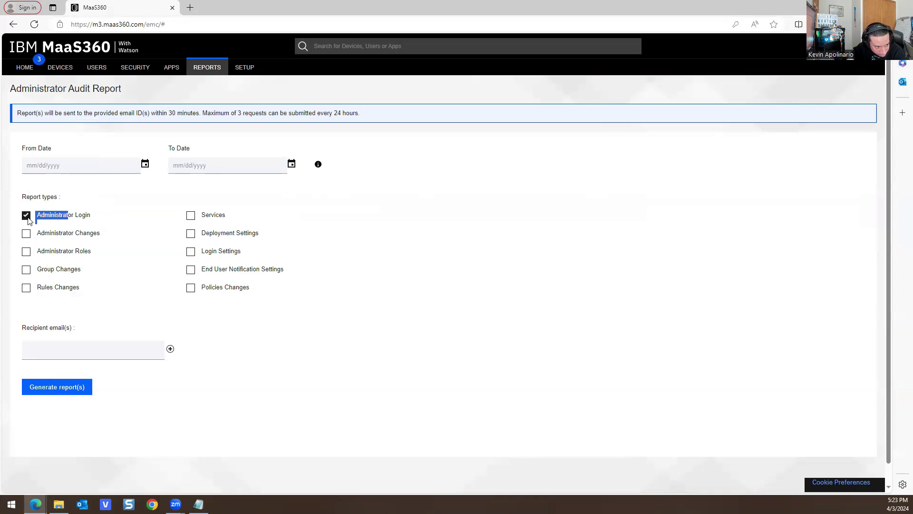
{"action": "left_click", "coordinate": [61, 387]}
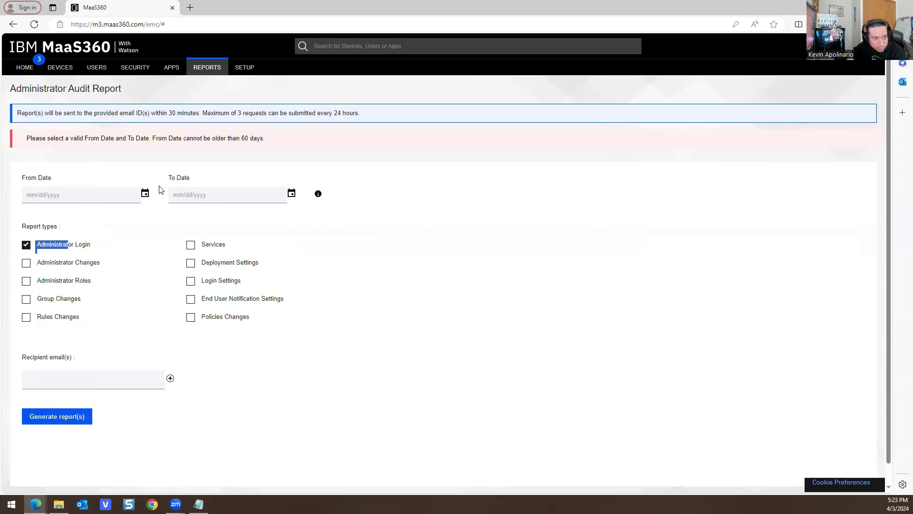
- Set From and To Dates to 04/03/2024, autofill the recipient e-mail, and generate the report
{"action": "left_click", "coordinate": [145, 194]}
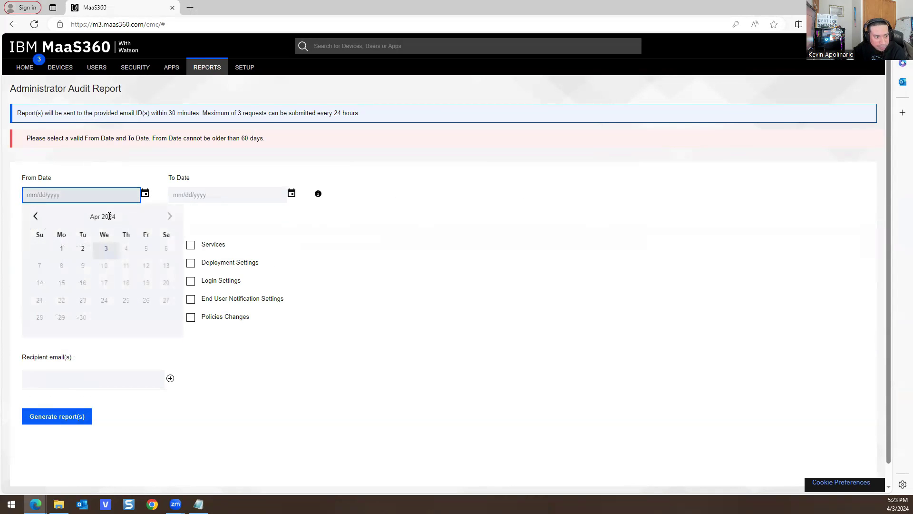
{"action": "left_click", "coordinate": [116, 254]}
{"action": "left_click", "coordinate": [291, 195]}
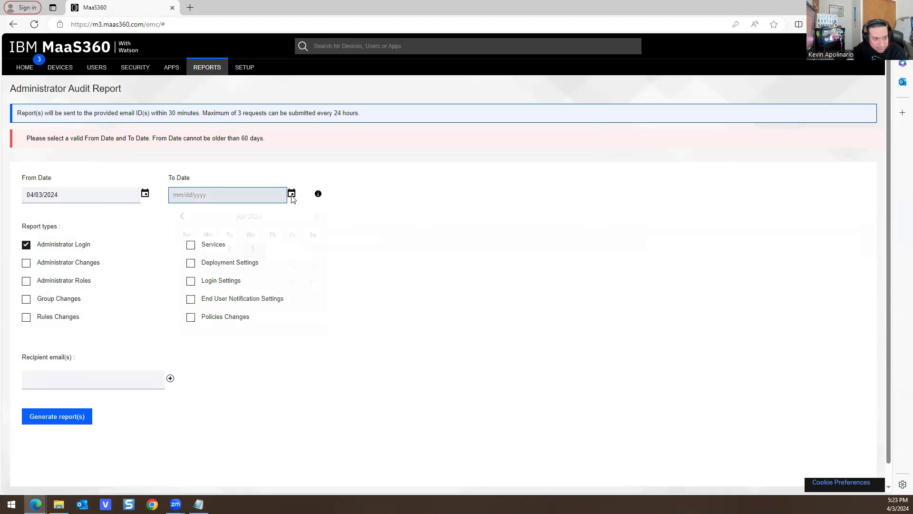
{"action": "left_click", "coordinate": [252, 248]}
{"action": "left_click", "coordinate": [65, 420]}
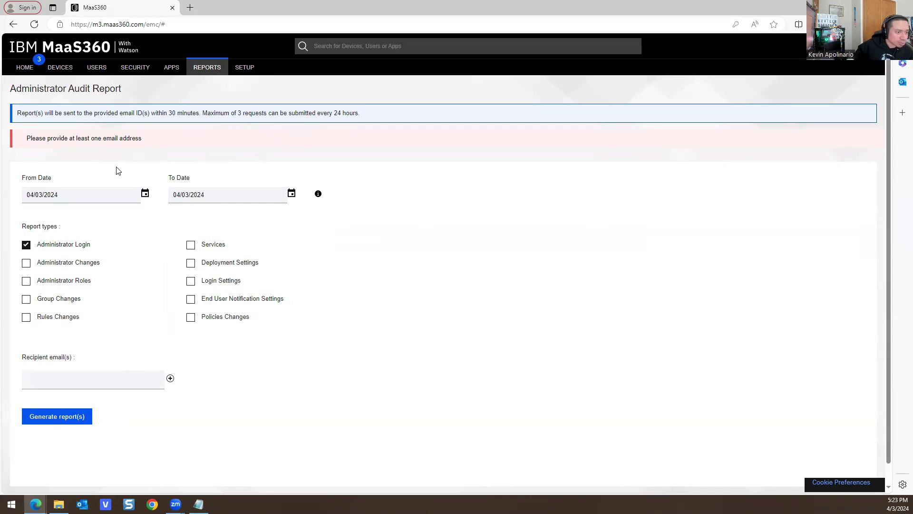
{"action": "left_click", "coordinate": [63, 379]}
{"action": "left_click", "coordinate": [67, 414]}
{"action": "left_click", "coordinate": [56, 416]}
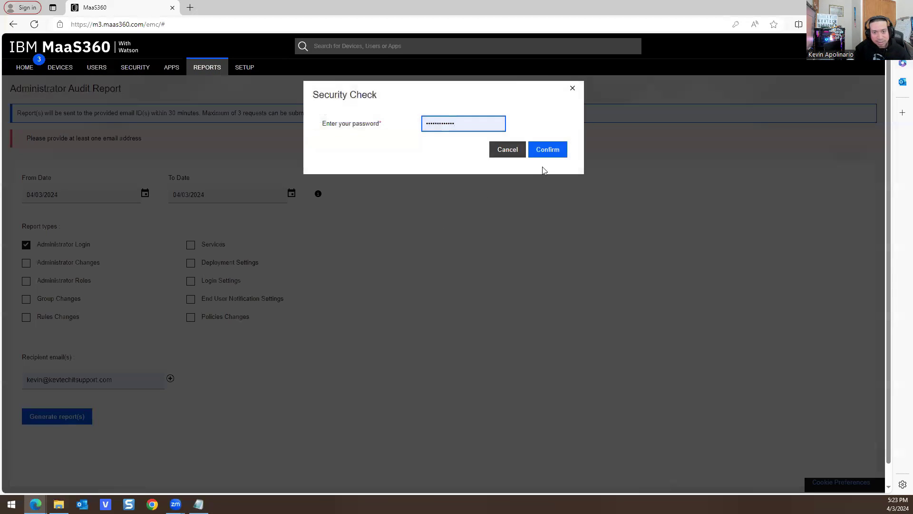
- Confirm the security check, then read the Welcome to MaaS360 message in Outlook
{"action": "left_click", "coordinate": [548, 150]}
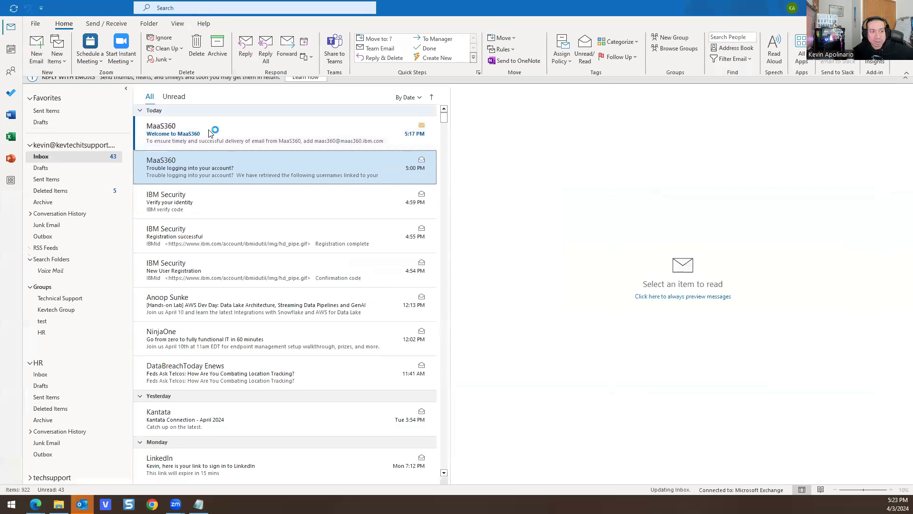
{"action": "left_click", "coordinate": [218, 143]}
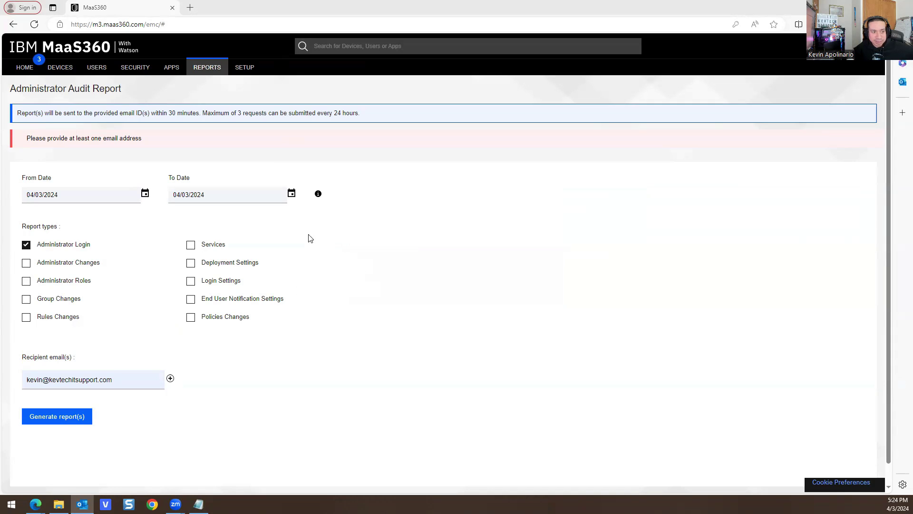
- Go to SETUP > Portal Administration > Administrators
{"action": "mouse_move", "coordinate": [242, 68]}
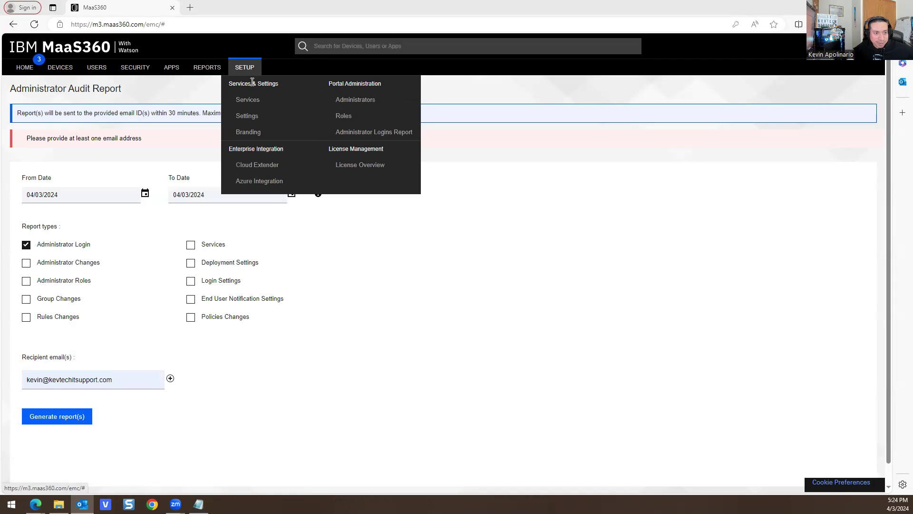
{"action": "left_click", "coordinate": [349, 102]}
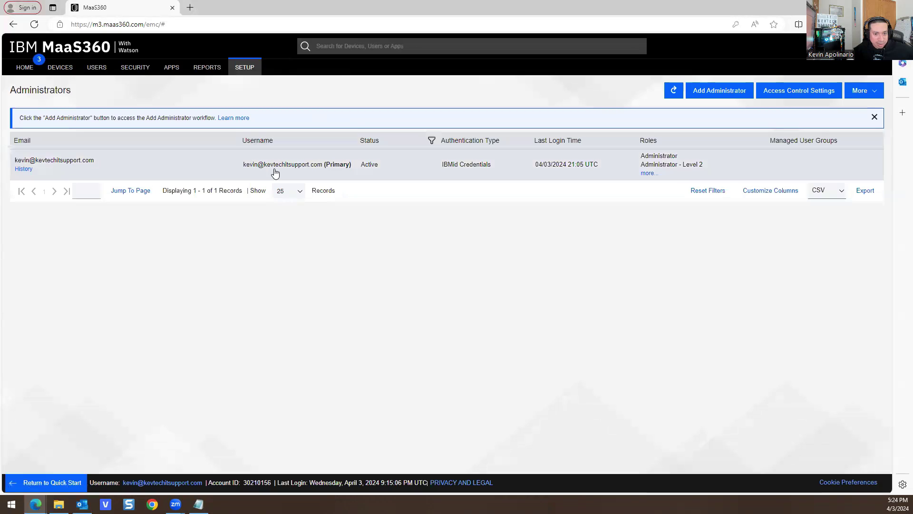